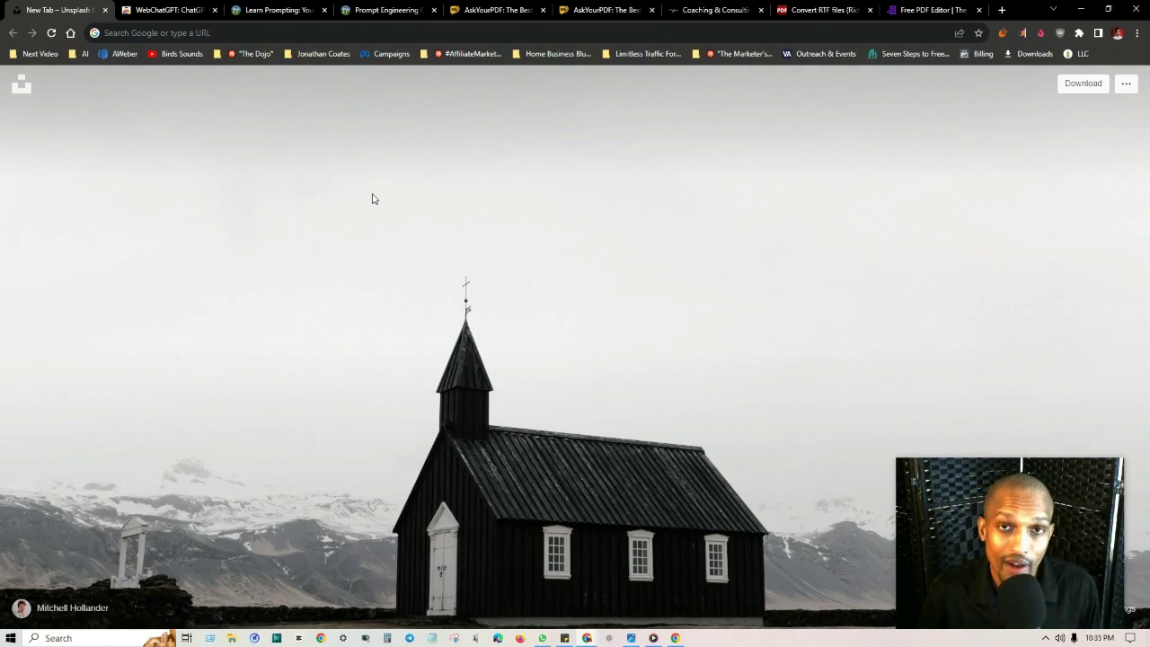
# Open the consulting application PDF via 'Click Here to Apply for Consulting' on the Coaching & Consulting page
pyautogui.click(715, 10)
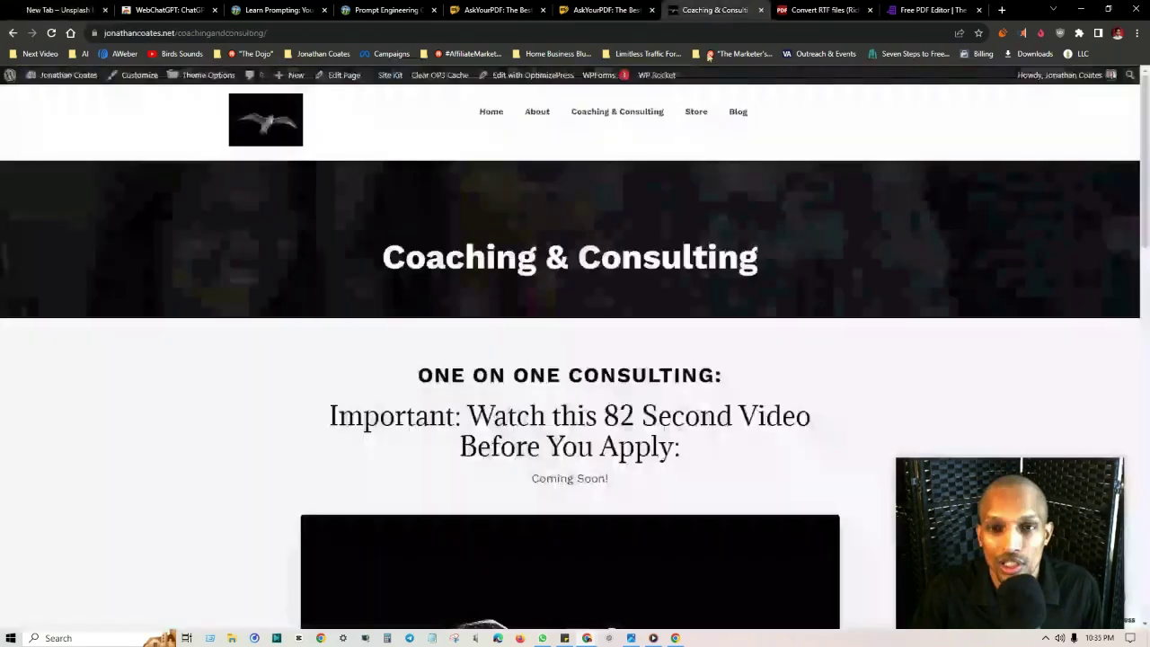
pyautogui.scroll(-7, 809, 117)
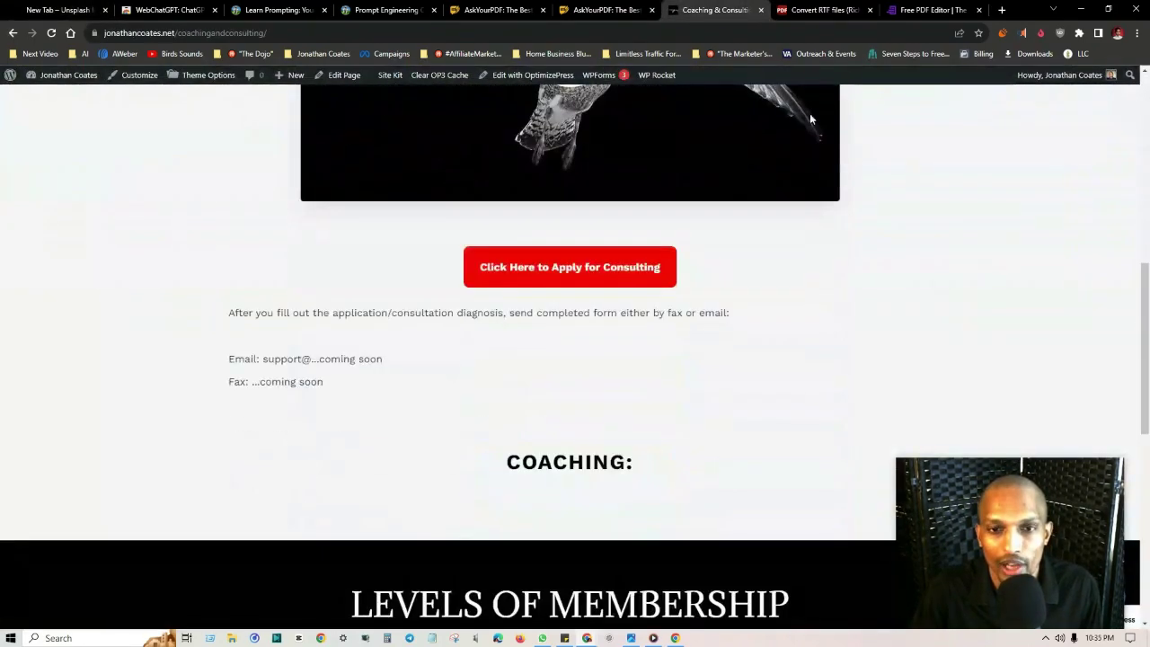
pyautogui.click(516, 261)
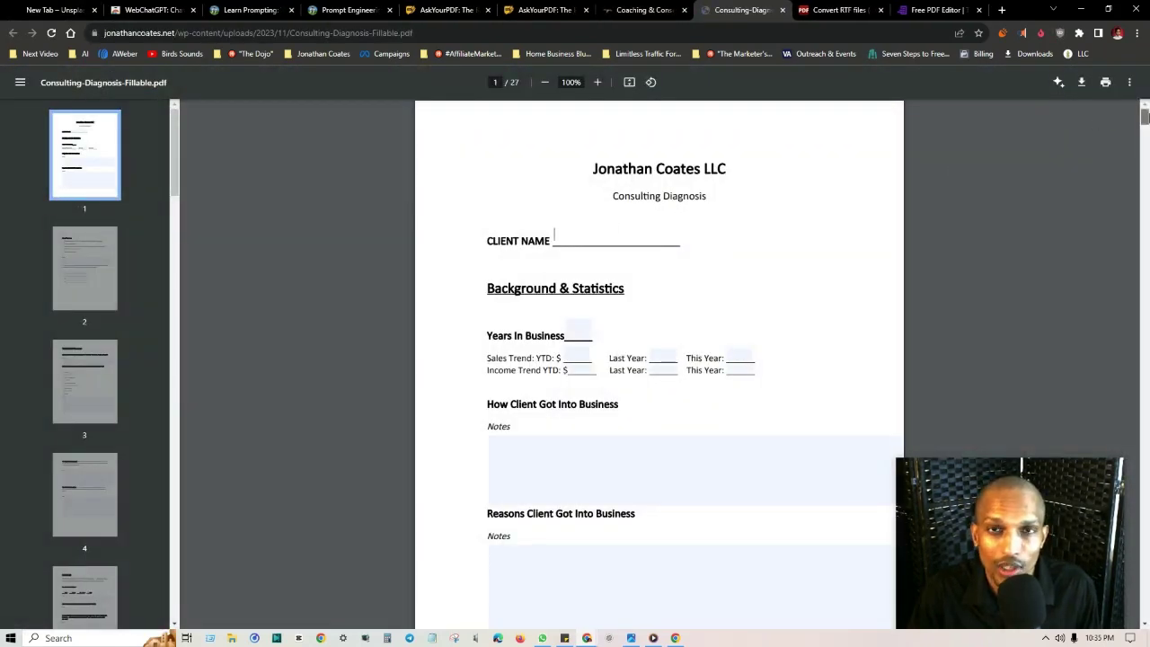
# Tick the Service checkbox in the PDF form and click into the Notes box
pyautogui.moveTo(1144, 117); pyautogui.dragTo(1144, 216)
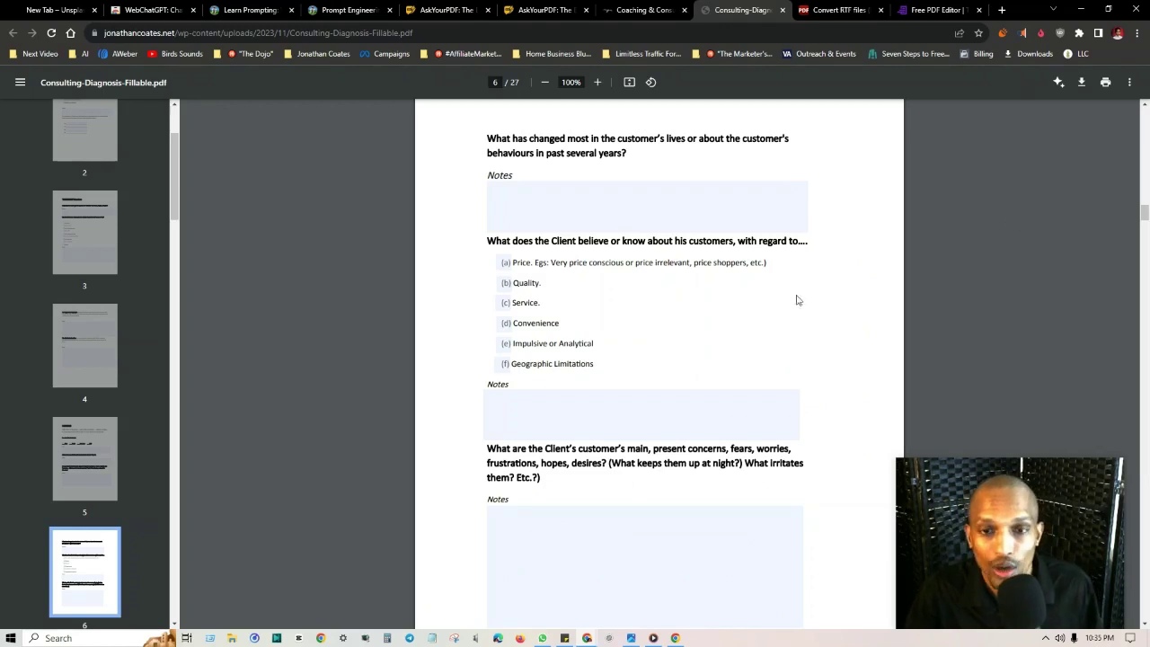
pyautogui.click(504, 303)
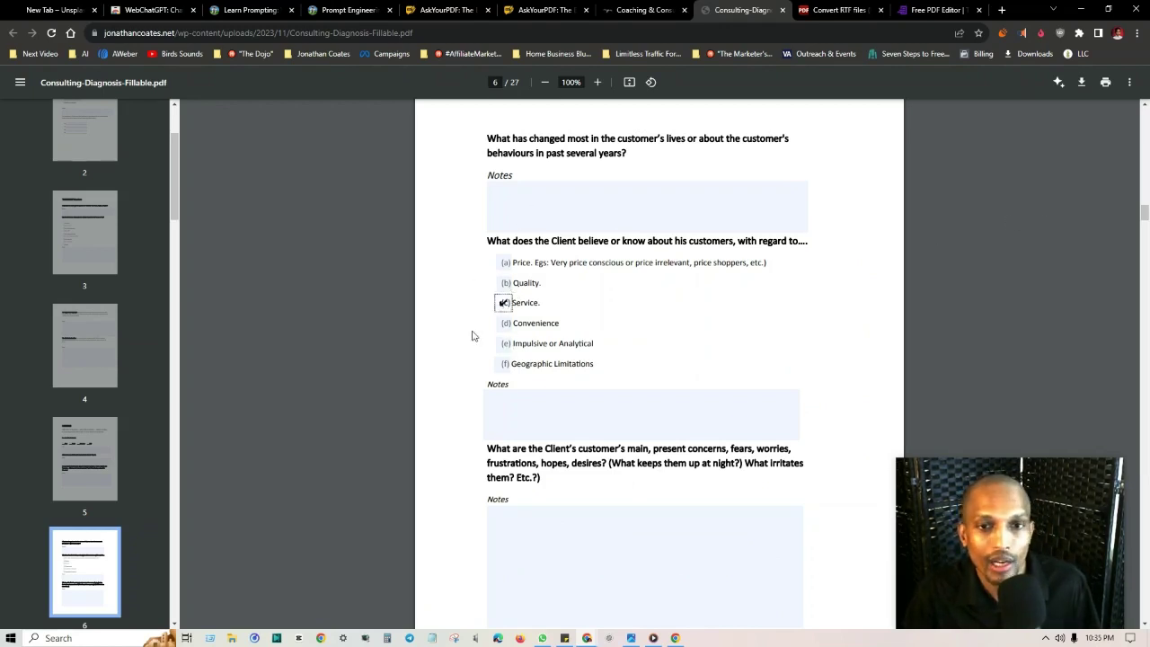
pyautogui.scroll(-2, 519, 377)
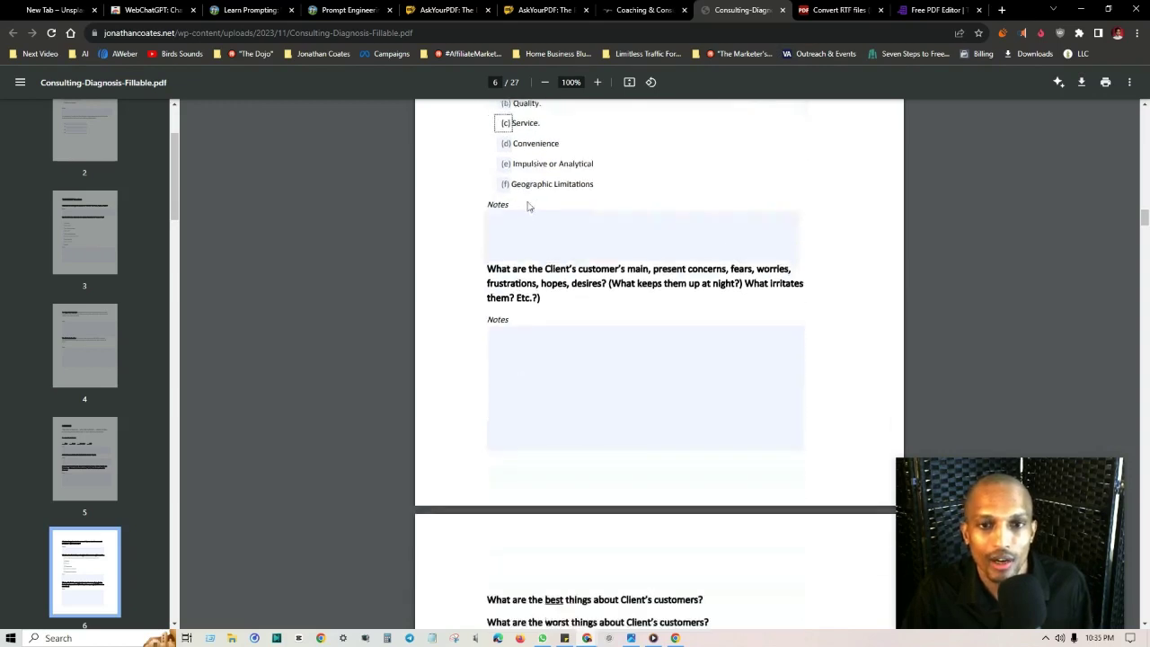
pyautogui.click(504, 229)
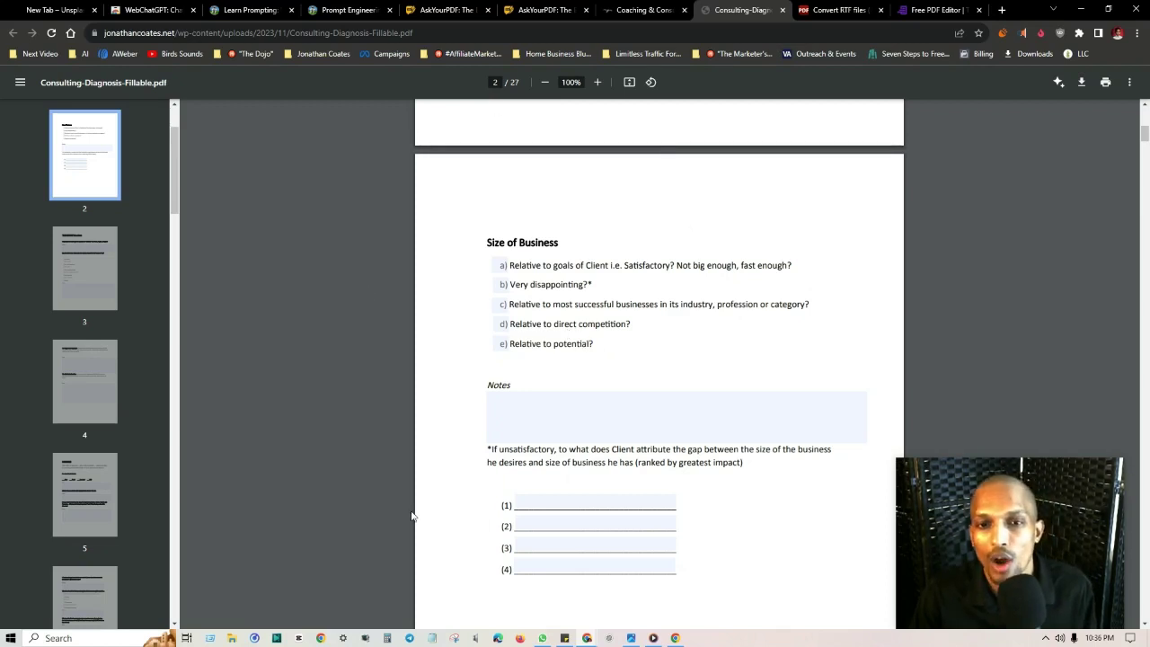
# Tick Size of Business option c), type and erase 'Samp' in Notes, then go to Online2PDF
pyautogui.click(500, 304)
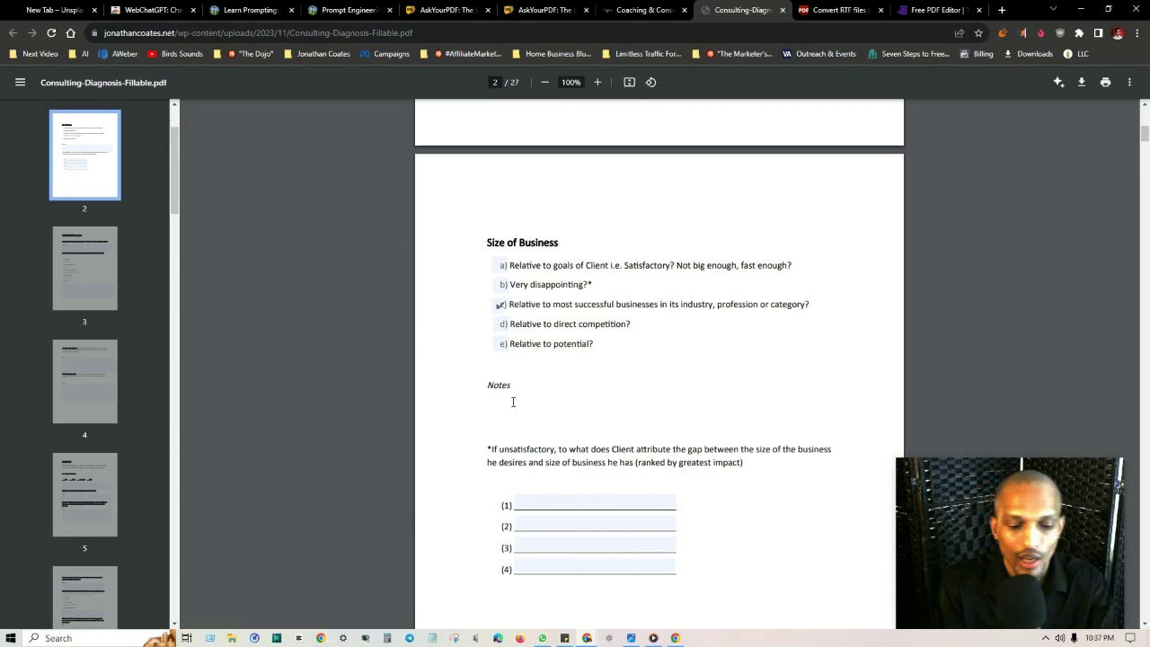
pyautogui.click(513, 402)
pyautogui.write('Sampra')
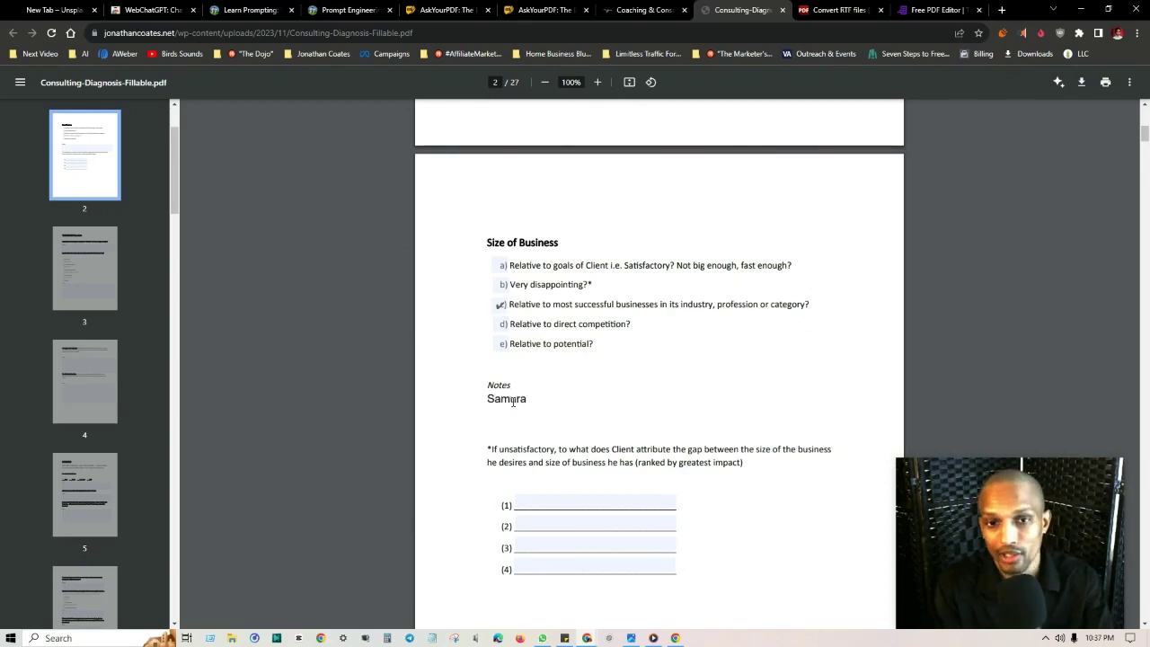
pyautogui.press('BackSpace')
pyautogui.press('BackSpace')
pyautogui.press('BackSpace')
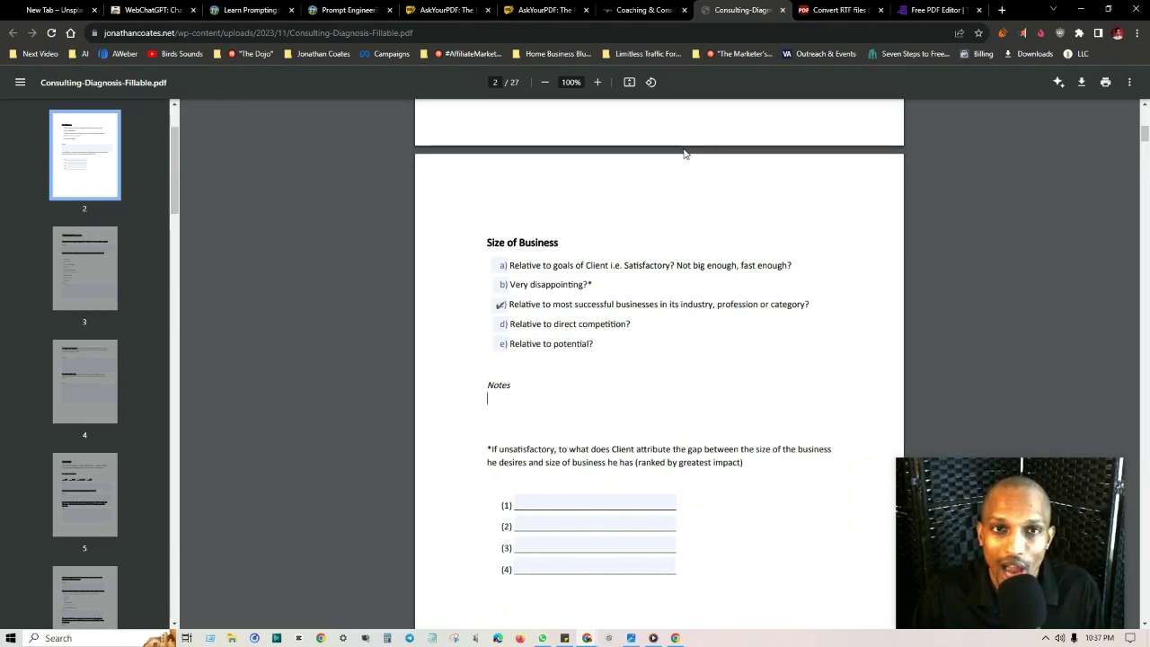
pyautogui.click(836, 10)
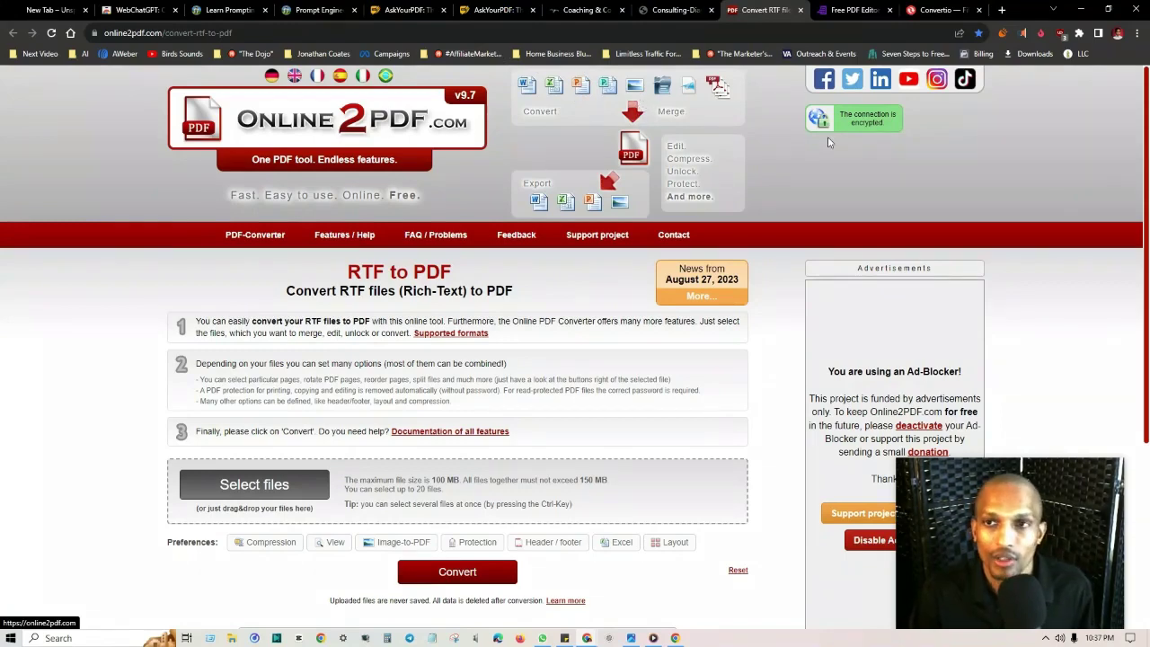
# Move from the Convertio tab to the DocFly Free PDF Editor tab
pyautogui.click(931, 7)
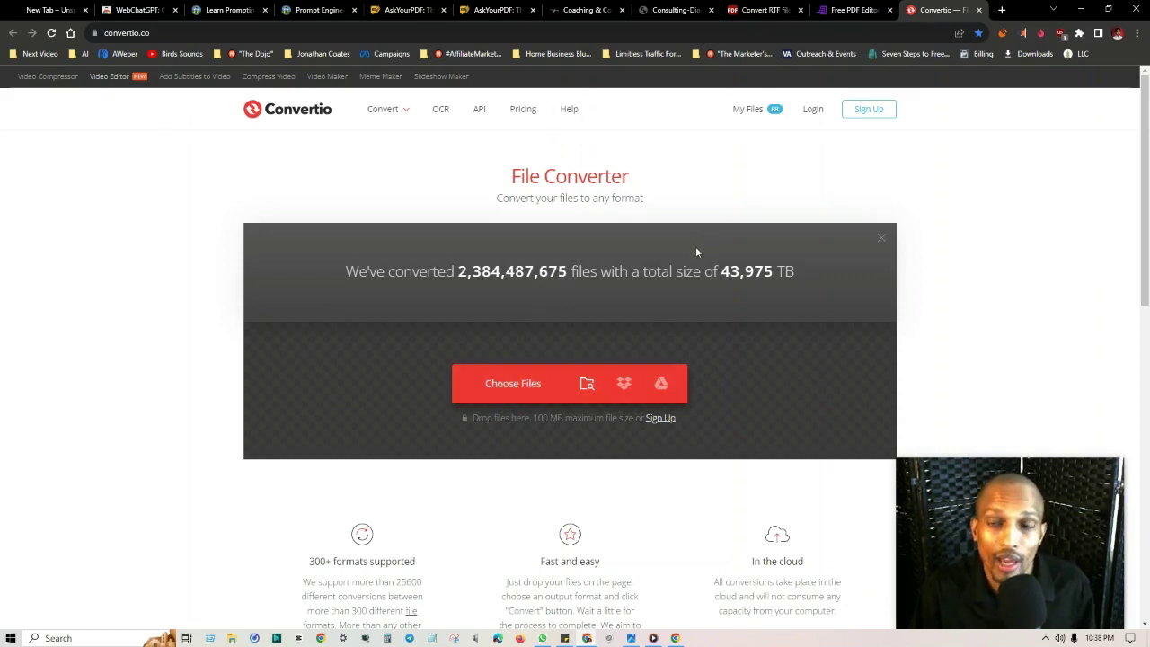
pyautogui.click(852, 10)
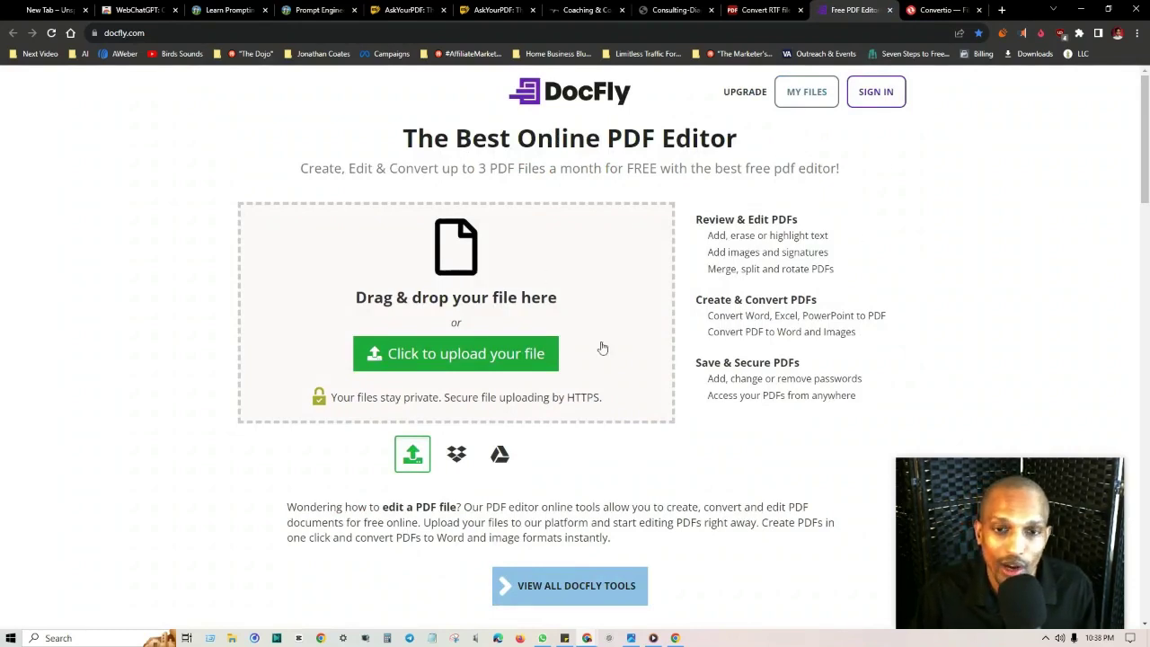
# Upload Consulting Diagnosis.pdf from the DocFly dashboard and switch to Form Creator mode
pyautogui.click(462, 350)
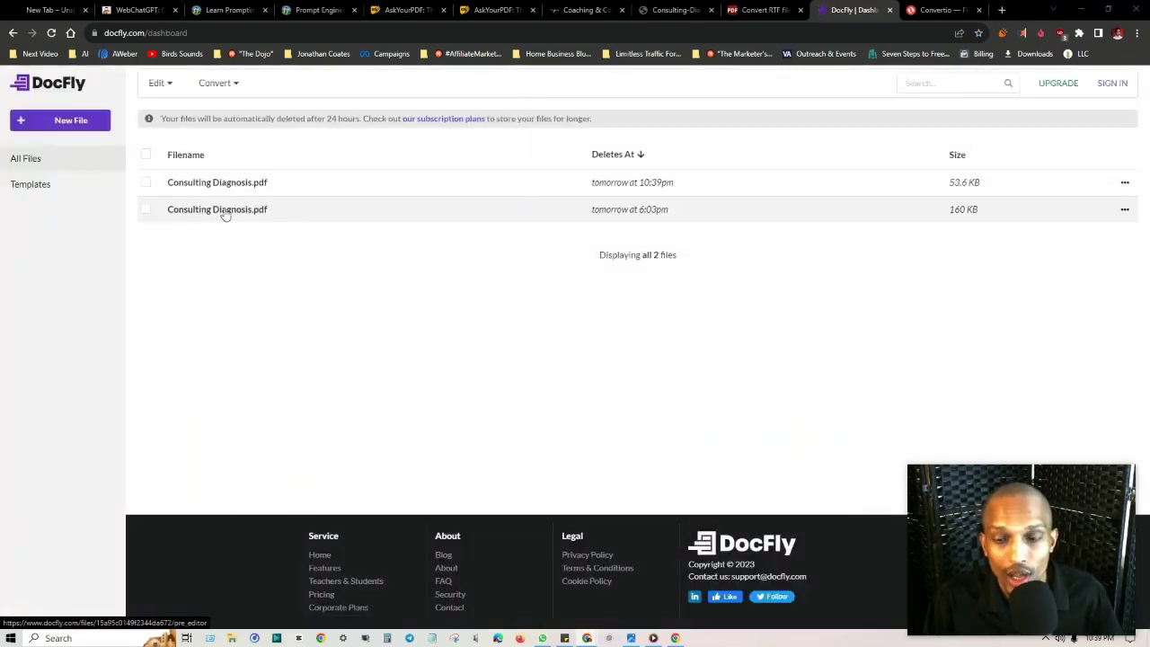
pyautogui.click(225, 213)
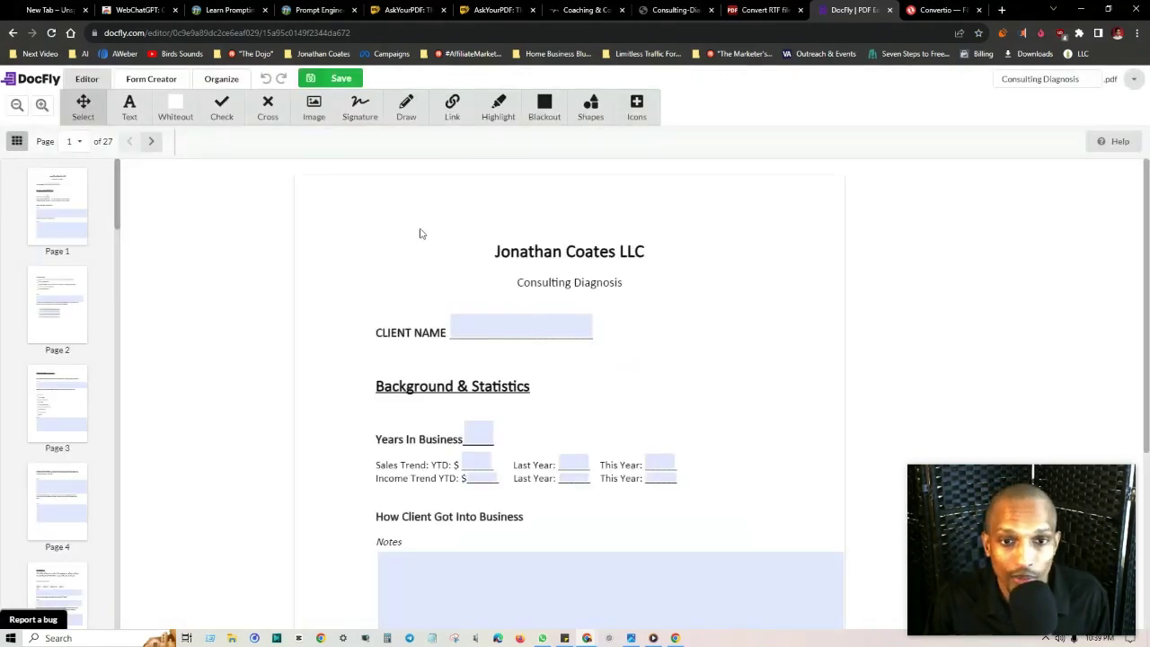
pyautogui.click(166, 84)
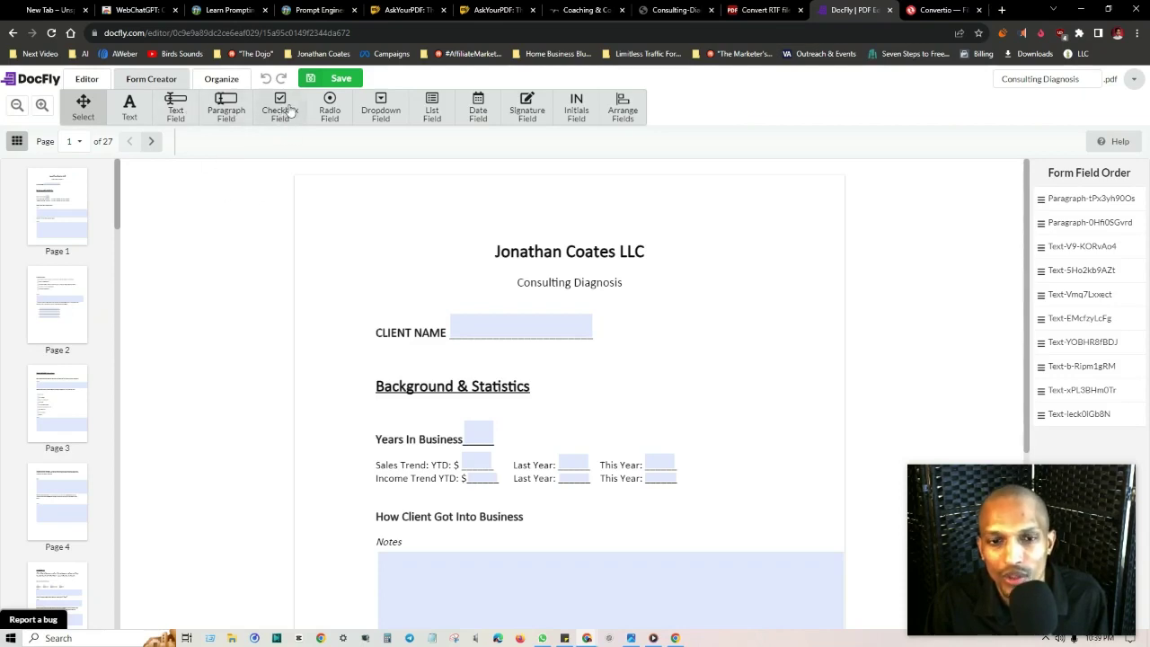
pyautogui.scroll(-1, 387, 279)
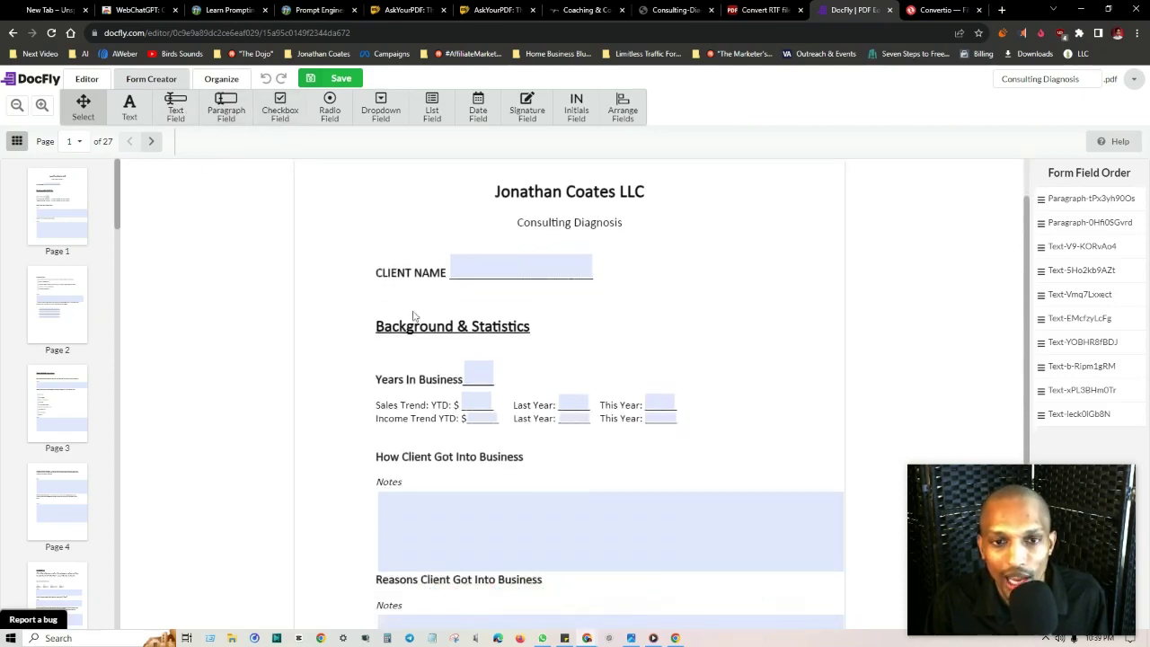
pyautogui.click(176, 109)
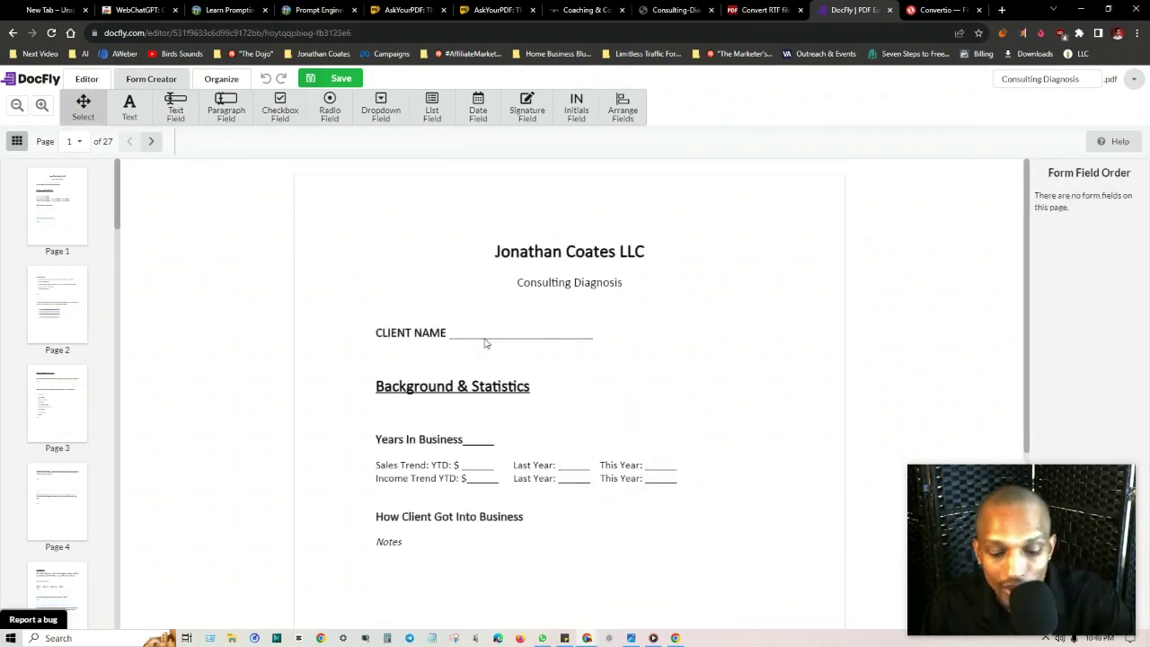
# Place a single-line text field beside CLIENT NAME and widen it along the line
pyautogui.click(176, 109)
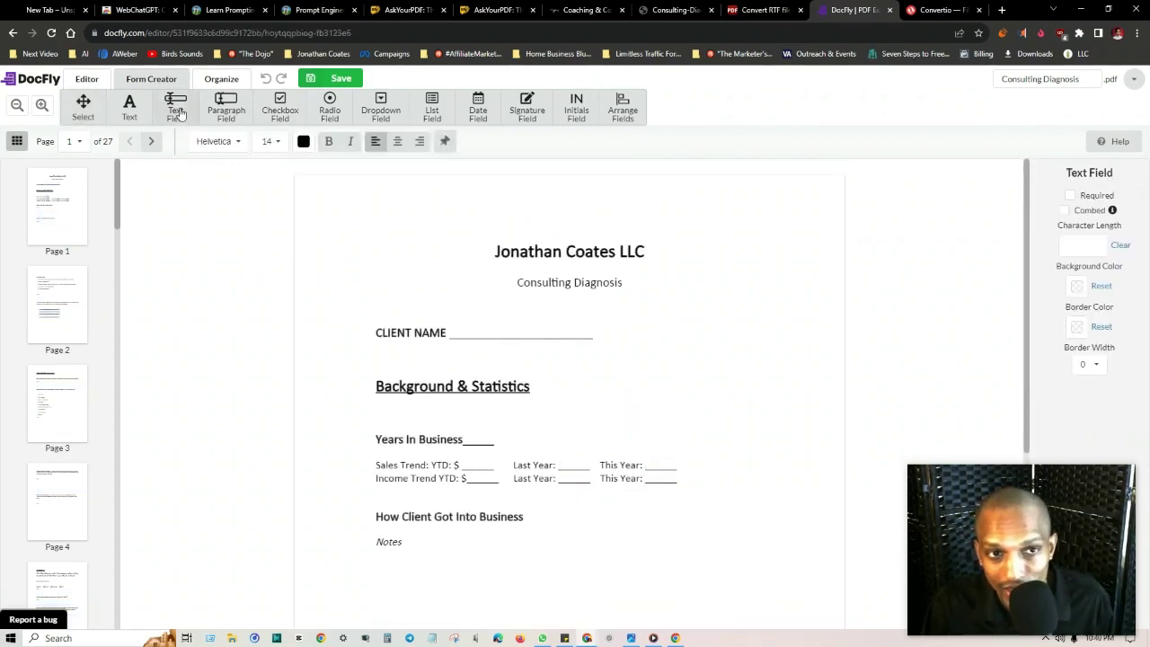
pyautogui.click(452, 316)
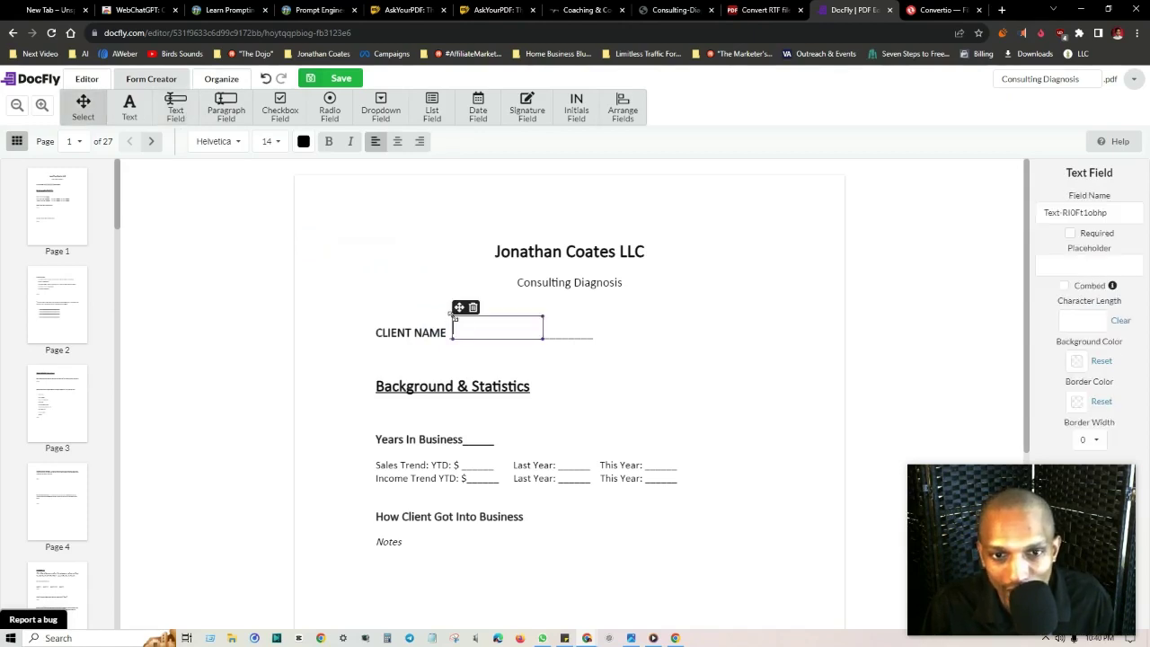
pyautogui.moveTo(496, 315); pyautogui.dragTo(457, 306)
pyautogui.moveTo(539, 324); pyautogui.dragTo(593, 325)
pyautogui.click(554, 367)
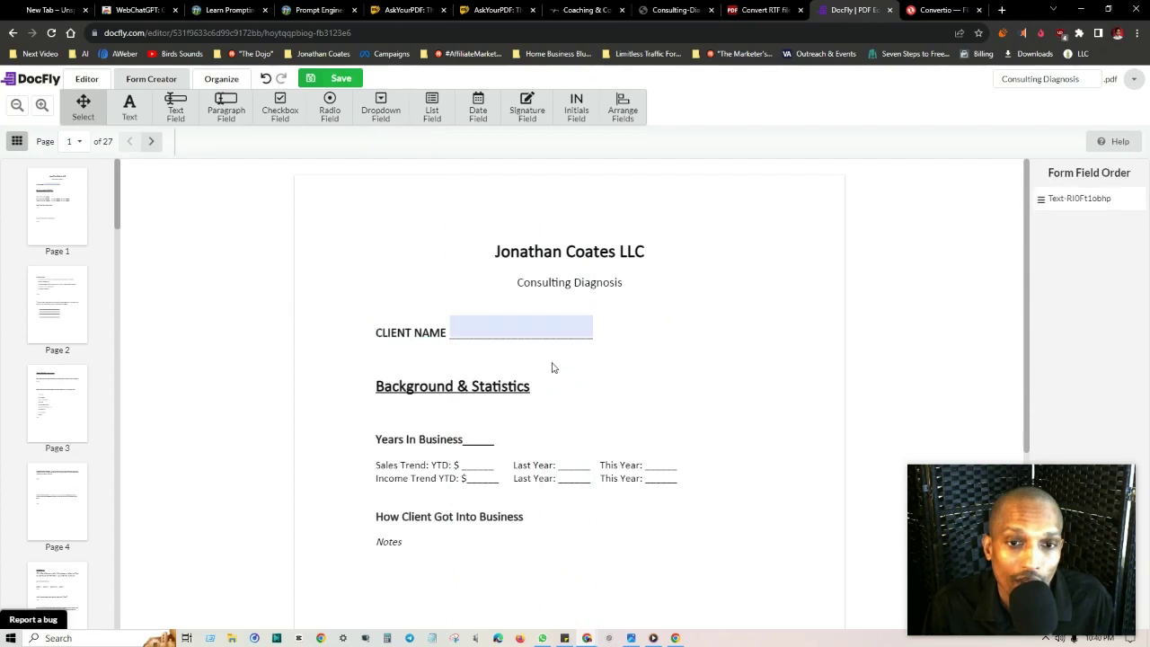
# Test the CLIENT NAME field by typing 'ffff', then trim the text with Backspace
pyautogui.click(462, 329)
pyautogui.write('fffff')
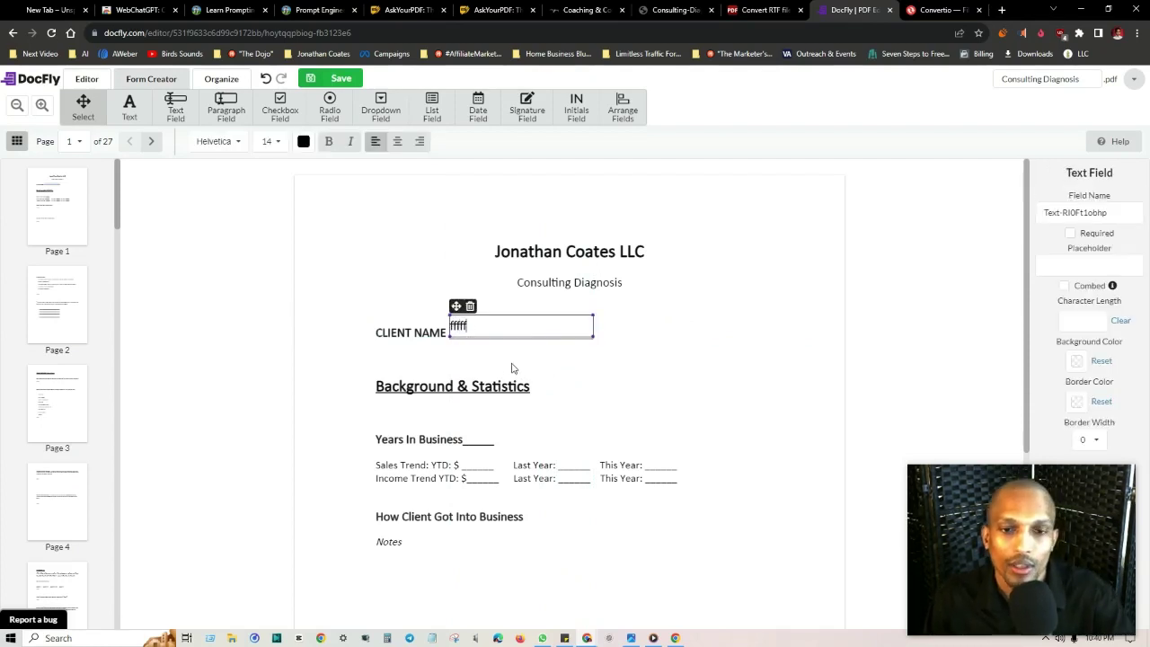
pyautogui.click(511, 366)
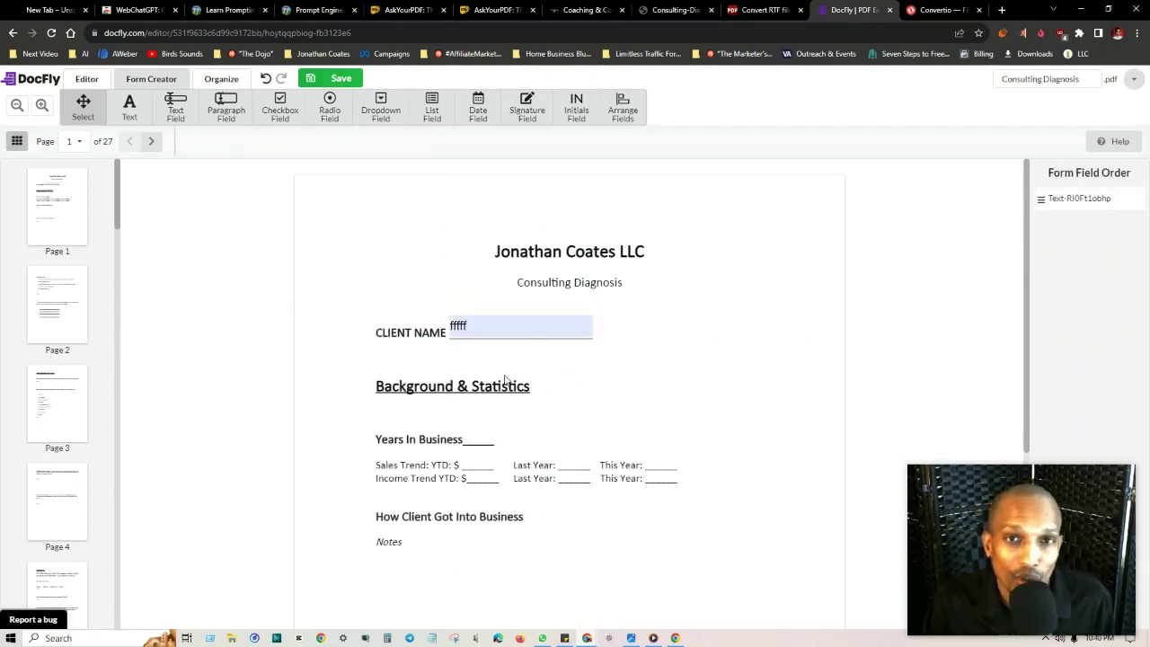
pyautogui.scroll(-3, 481, 441)
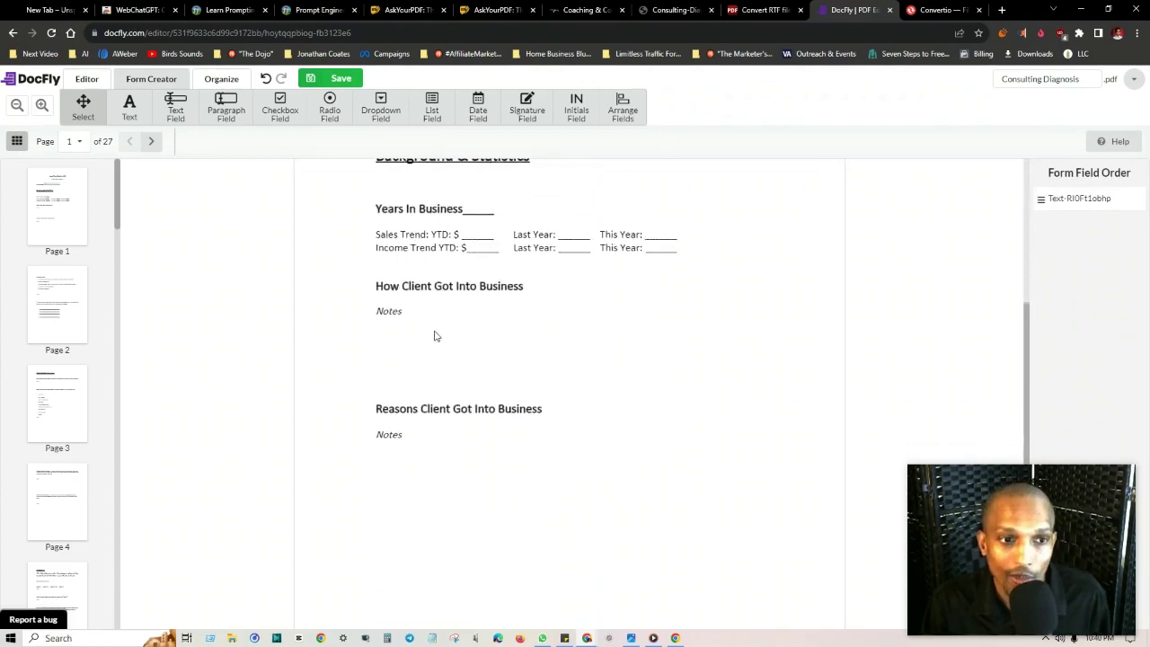
pyautogui.scroll(2, 419, 336)
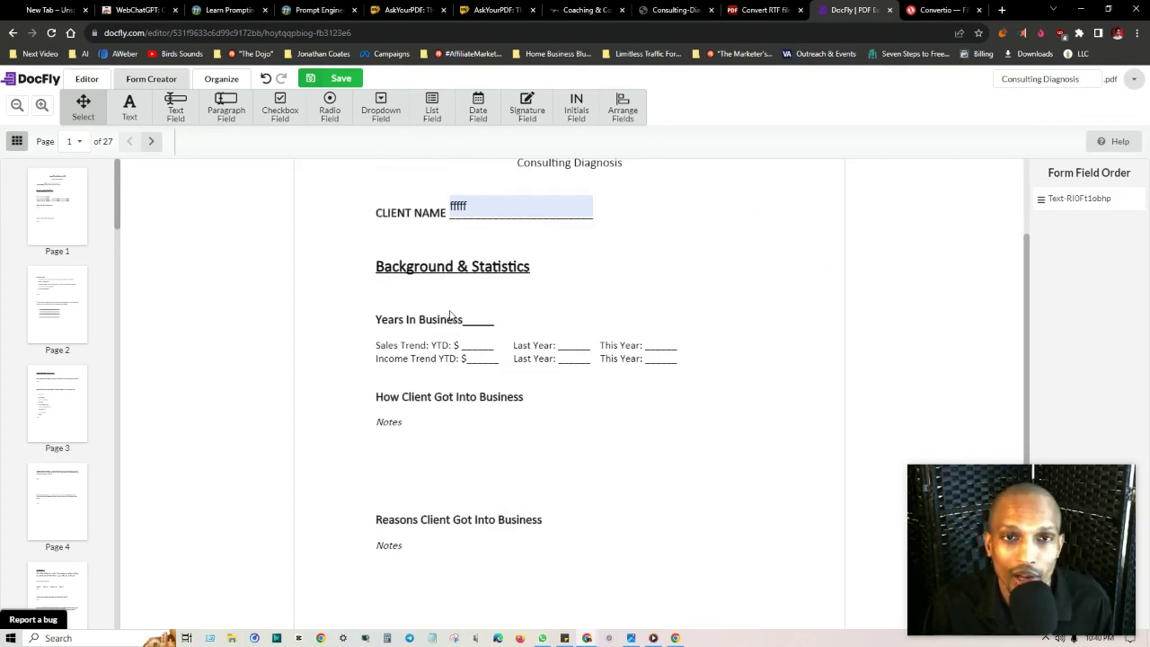
pyautogui.click(477, 206)
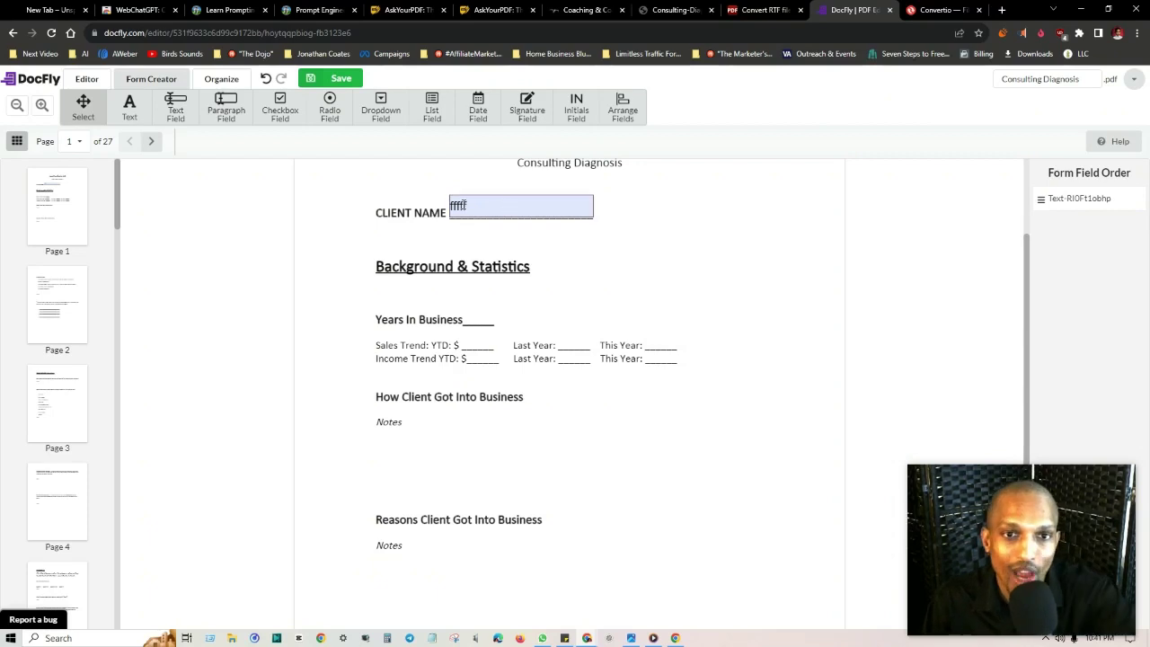
pyautogui.click(510, 214)
pyautogui.press('BackSpace')
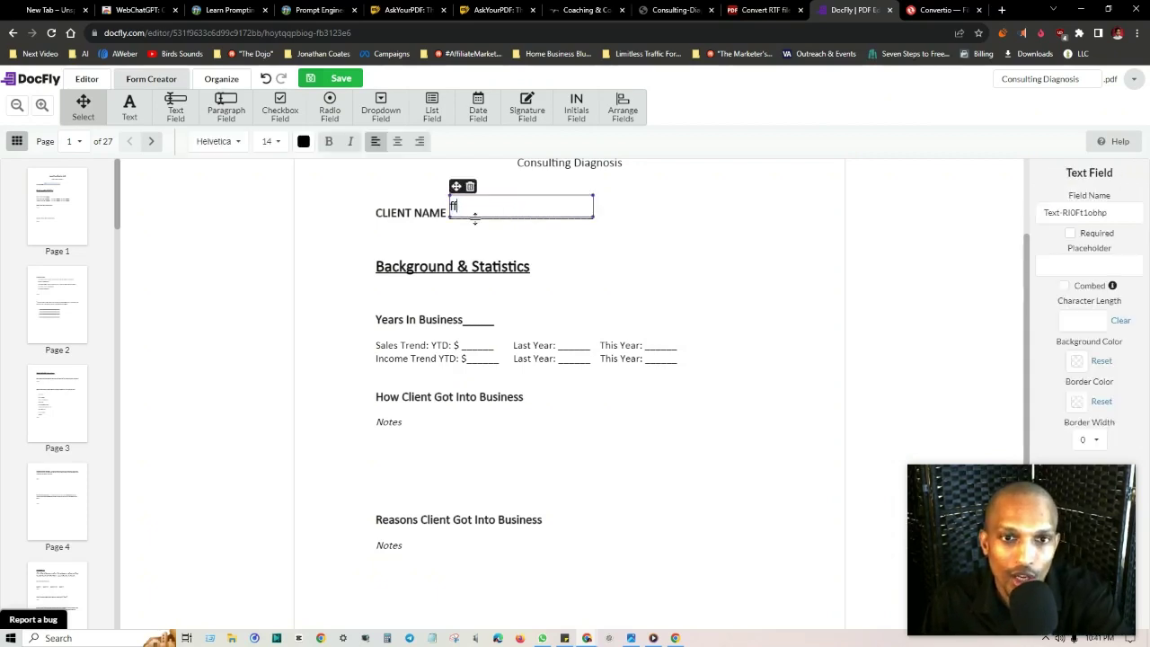
pyautogui.scroll(-2, 480, 243)
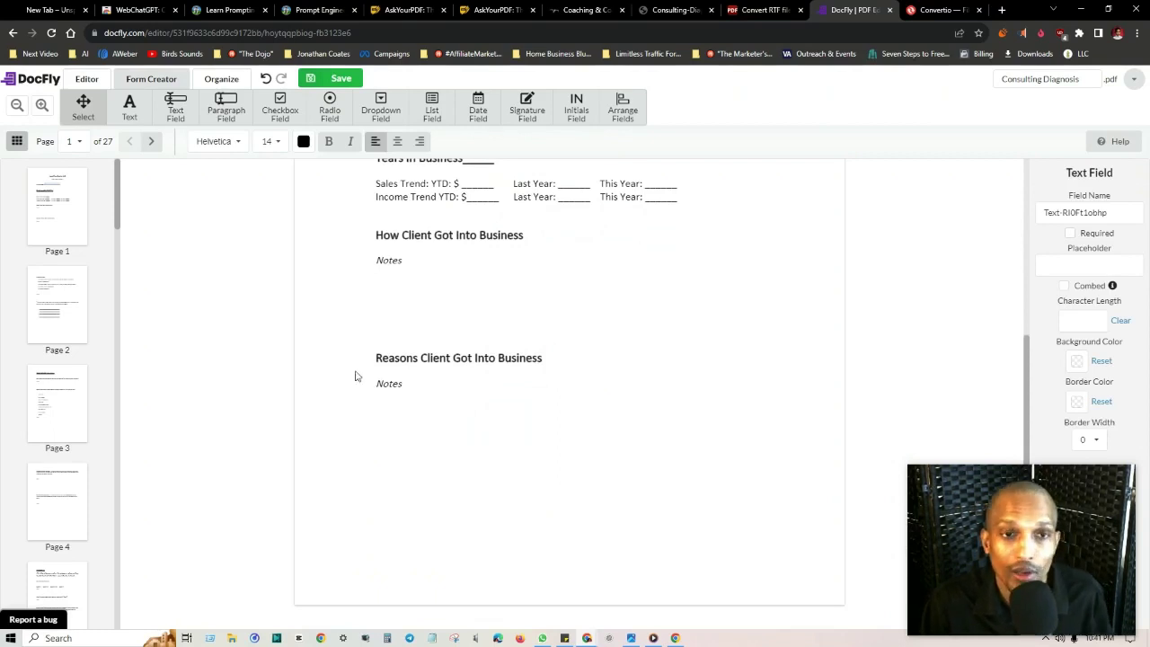
# Add a paragraph field below the Reasons notes and enlarge it across the notes area
pyautogui.click(226, 110)
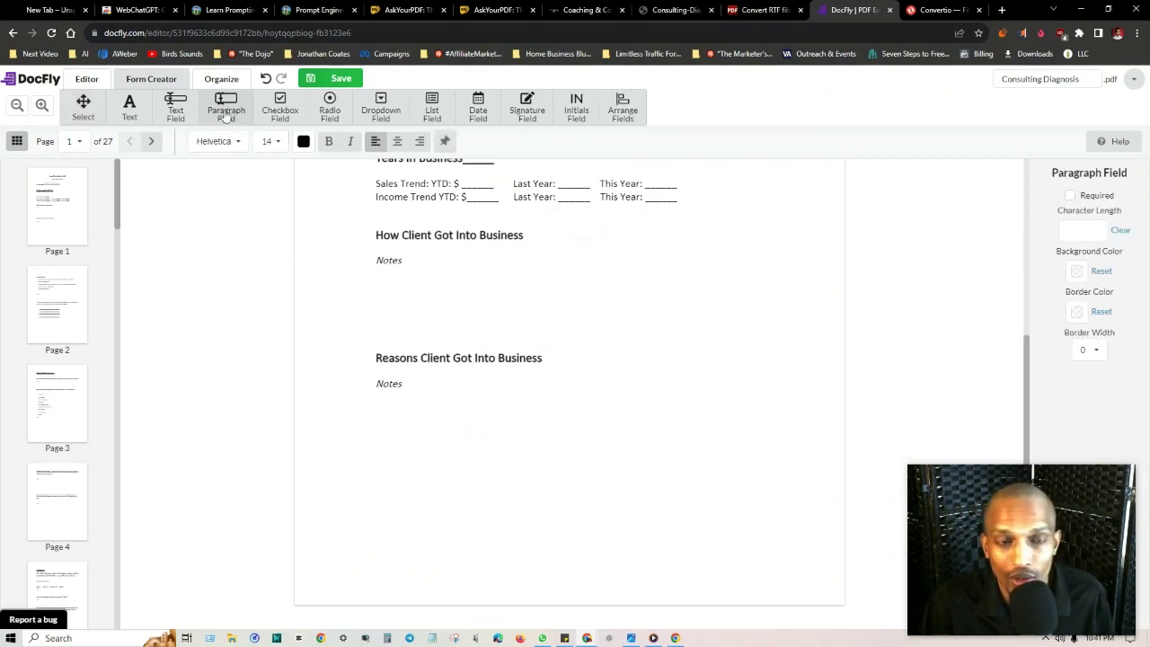
pyautogui.click(377, 396)
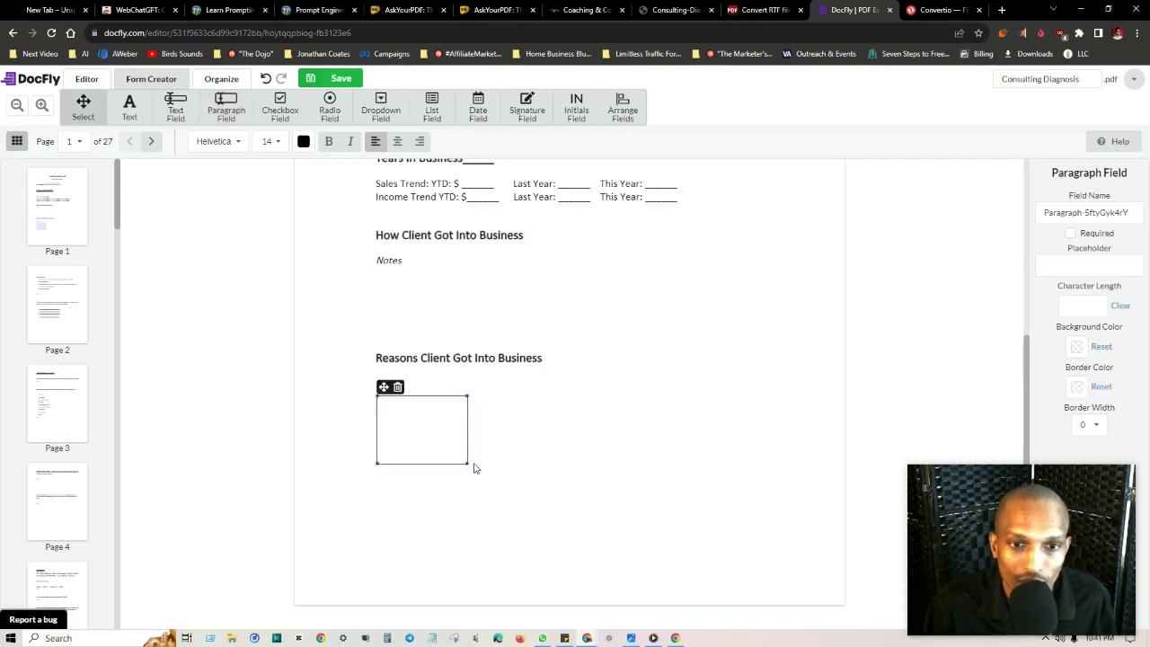
pyautogui.moveTo(464, 460); pyautogui.dragTo(767, 568)
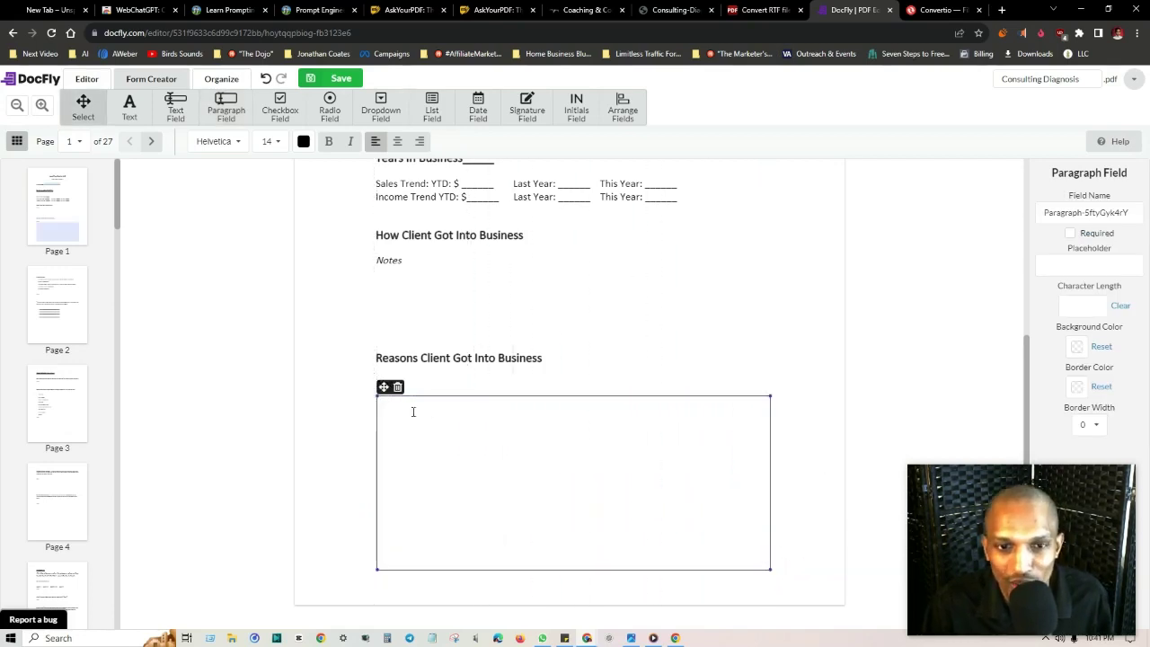
pyautogui.click(464, 279)
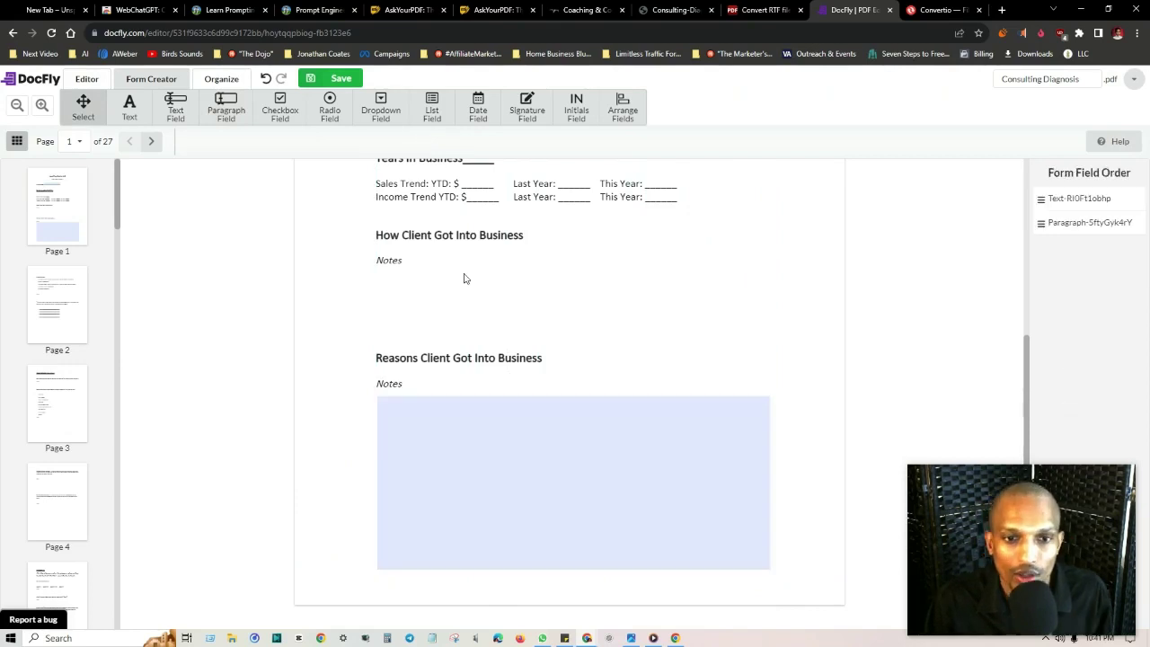
# Go to page 10 with the Proof checklist via the page thumbnails
pyautogui.scroll(2, 441, 303)
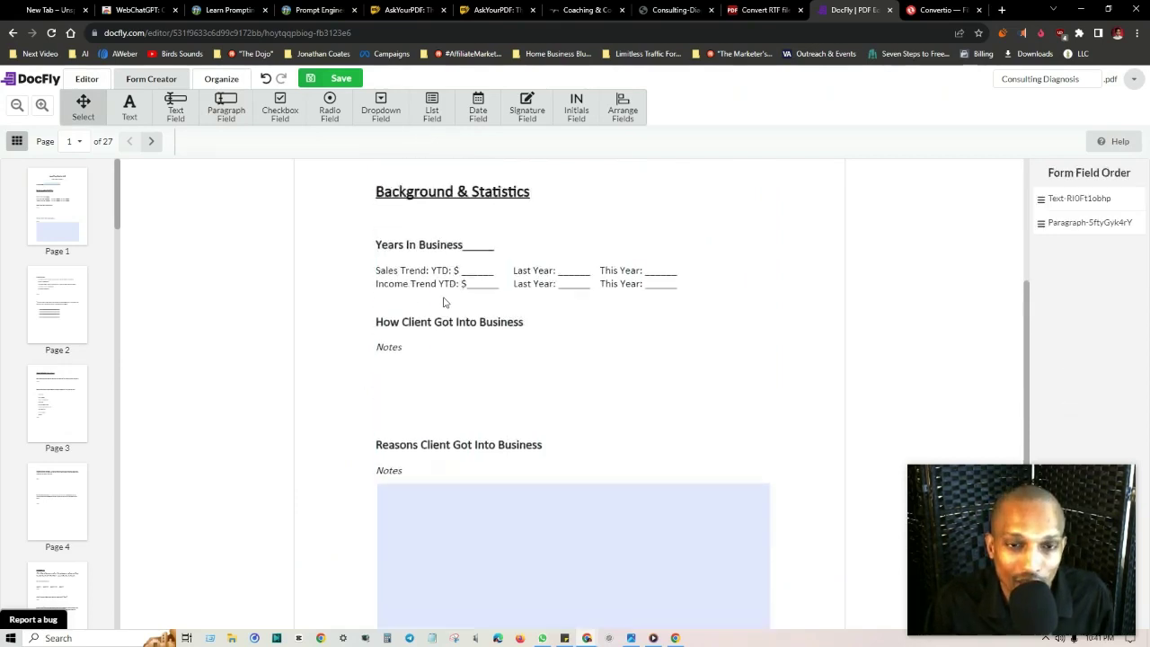
pyautogui.scroll(-2, 533, 323)
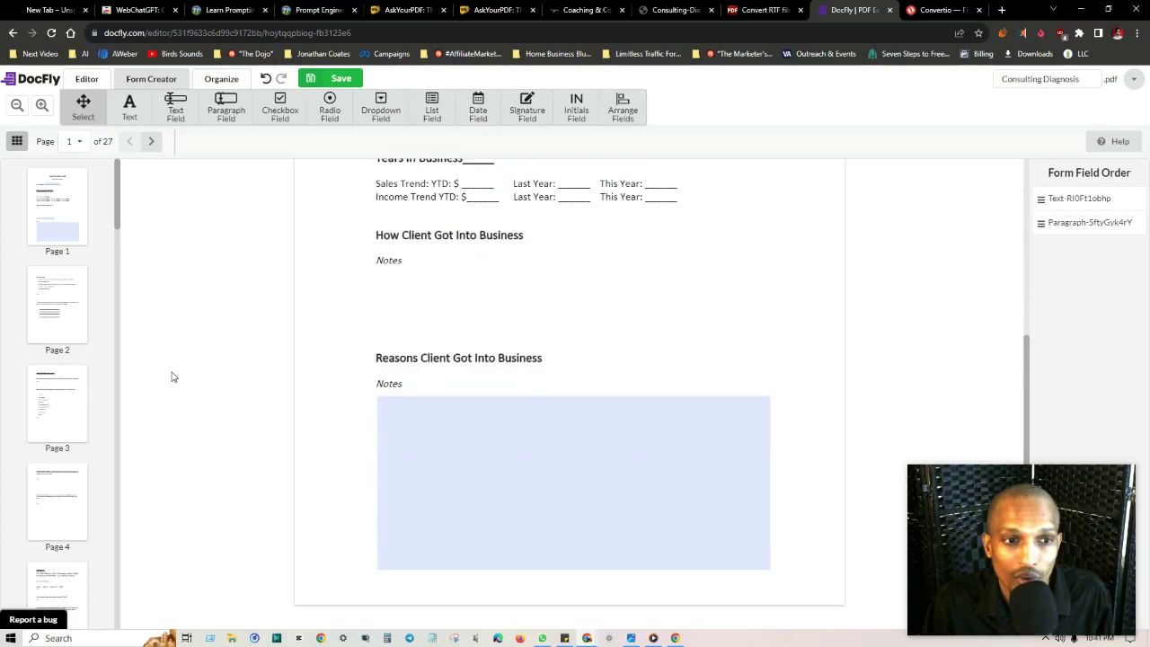
pyautogui.scroll(-5, 72, 396)
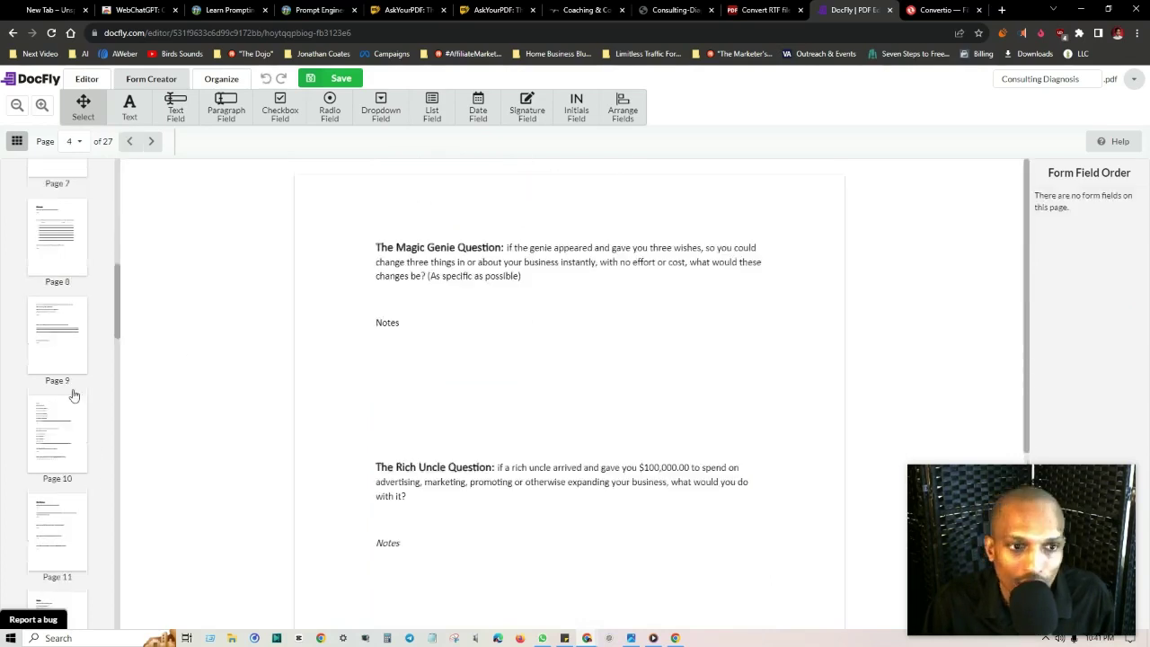
pyautogui.click(63, 342)
pyautogui.click(63, 409)
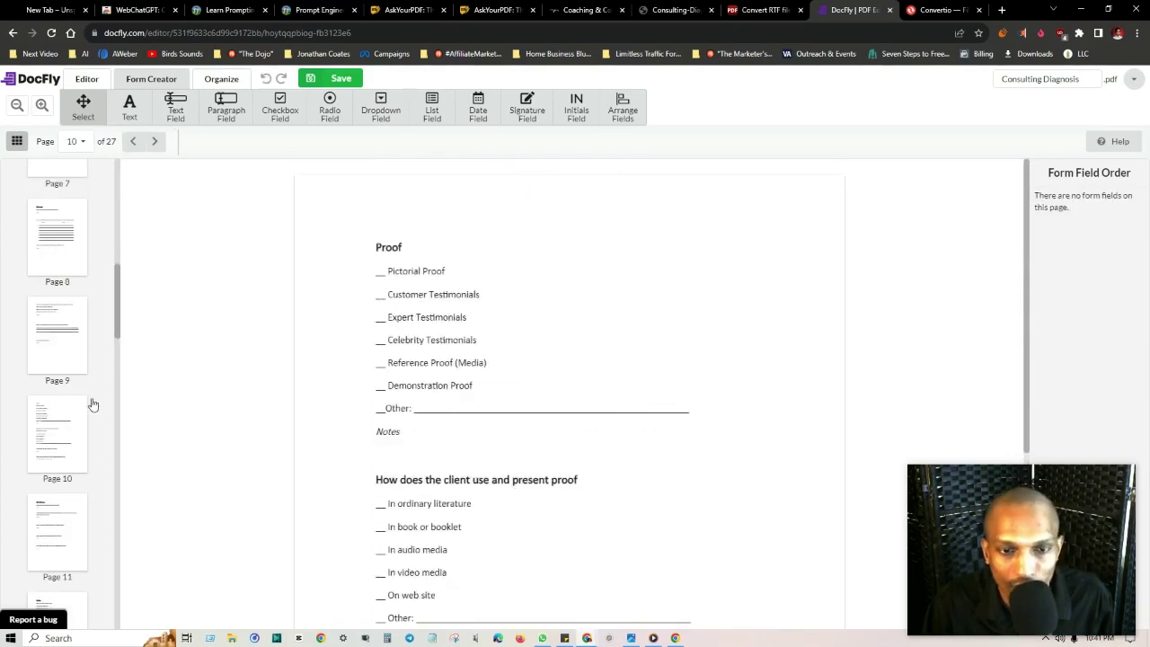
# Add a small text field sized to fit the Pictorial Proof blank
pyautogui.click(175, 108)
pyautogui.click(352, 261)
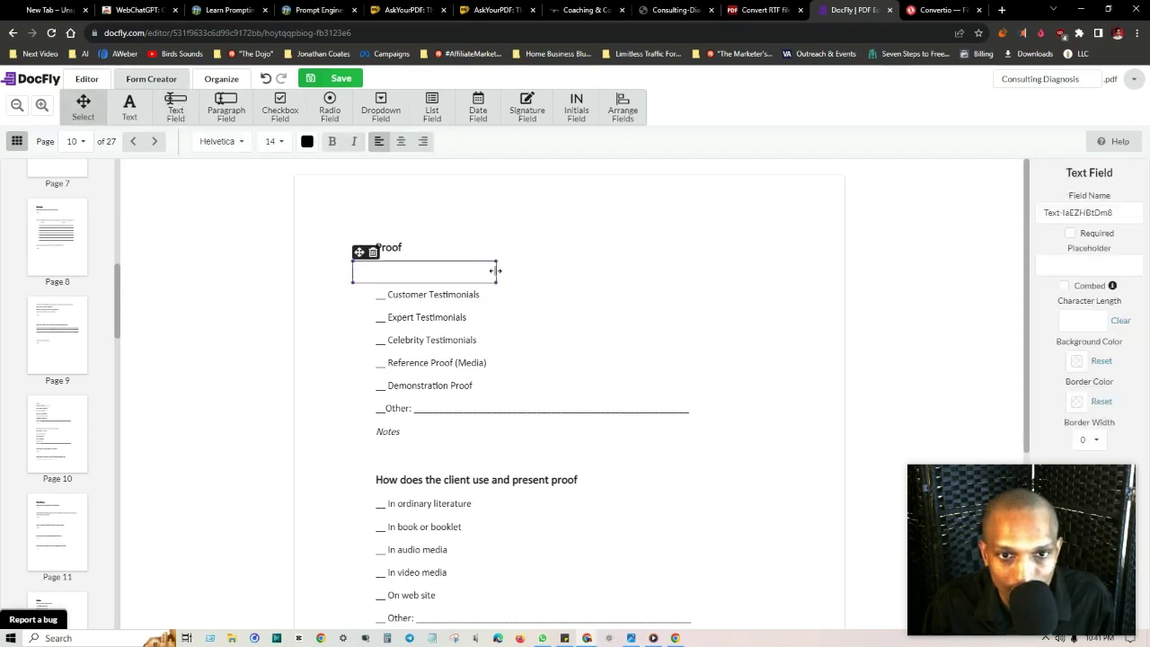
pyautogui.moveTo(494, 270); pyautogui.dragTo(378, 253)
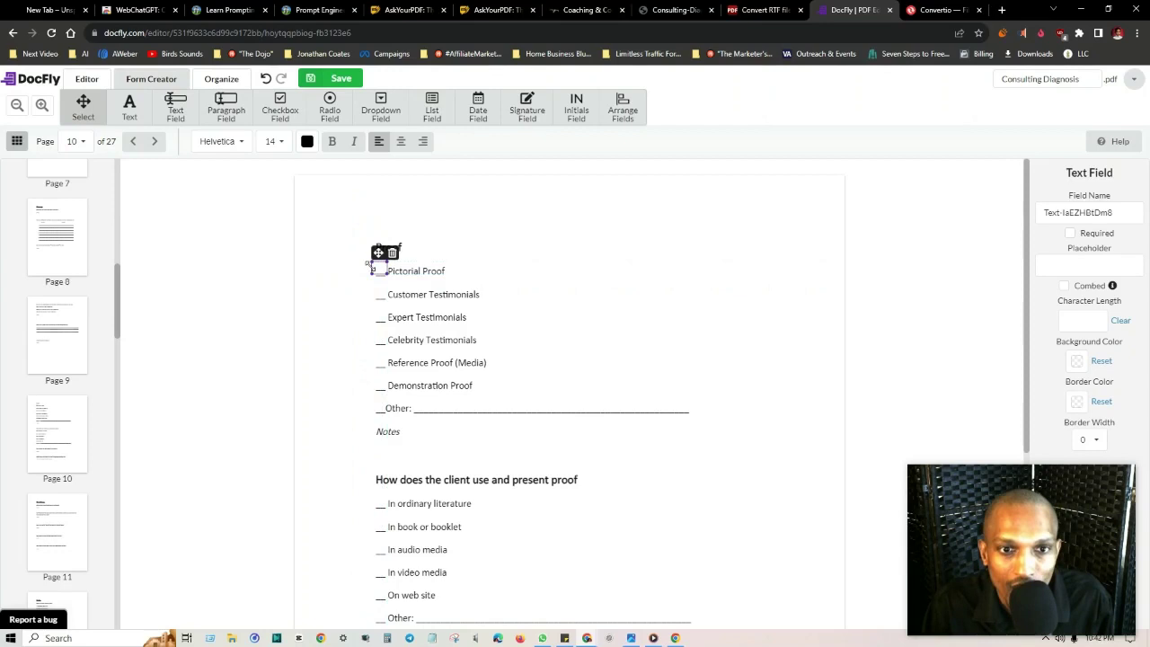
pyautogui.moveTo(368, 270); pyautogui.dragTo(376, 269)
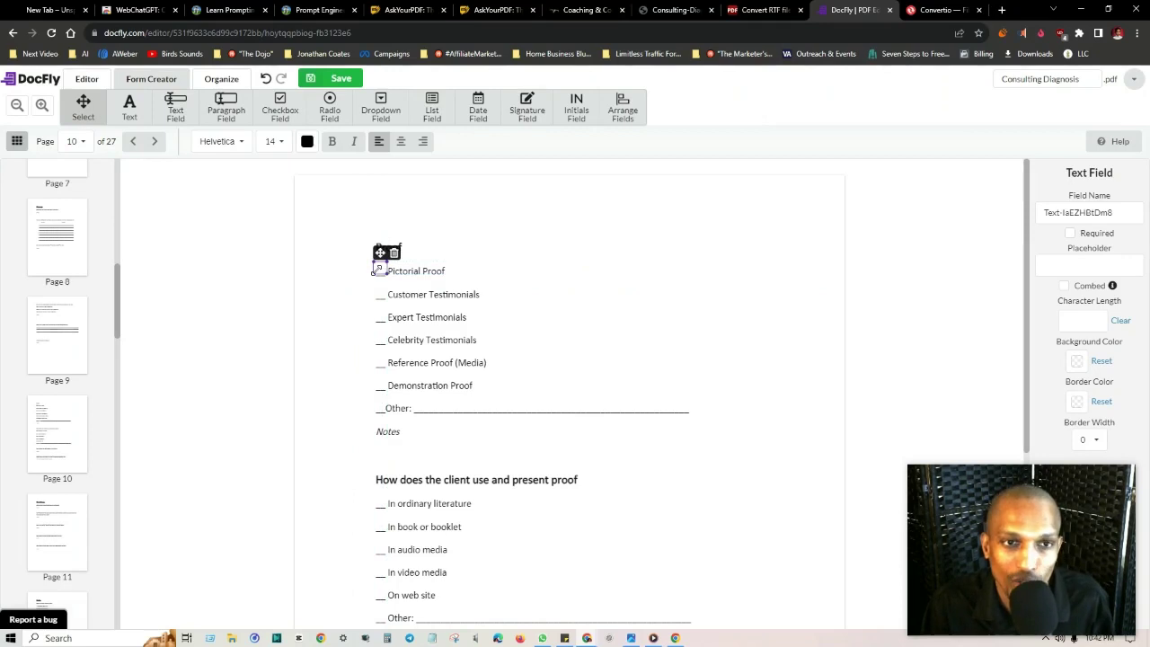
# Add a second small text field on the Customer Testimonials blank
pyautogui.click(175, 108)
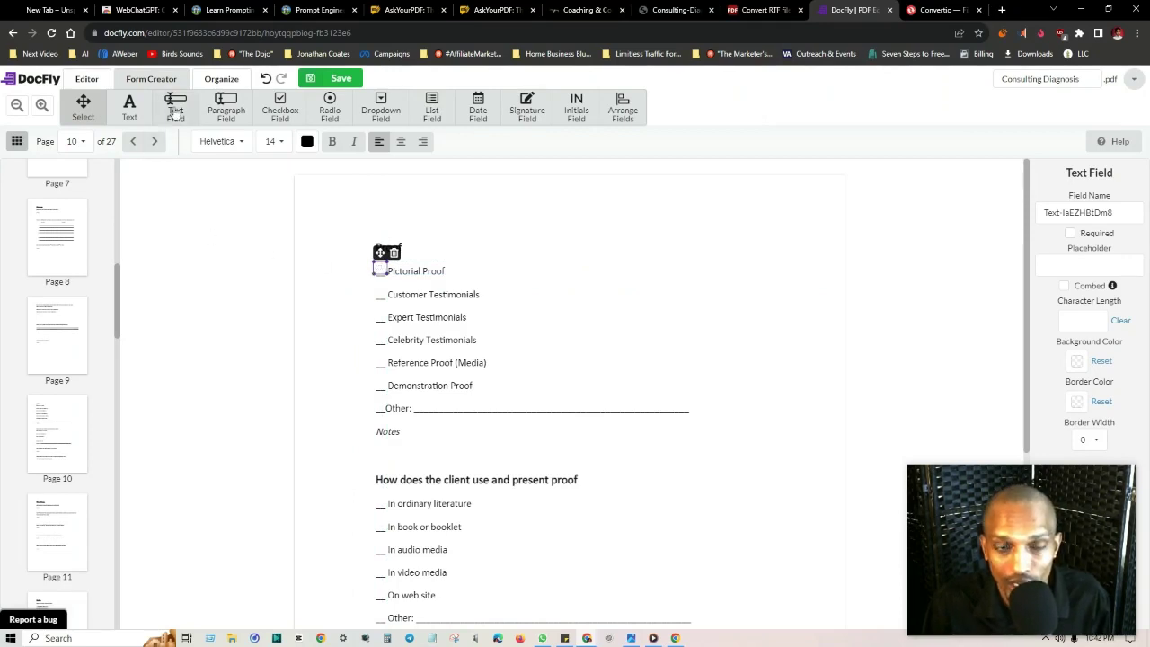
pyautogui.click(338, 292)
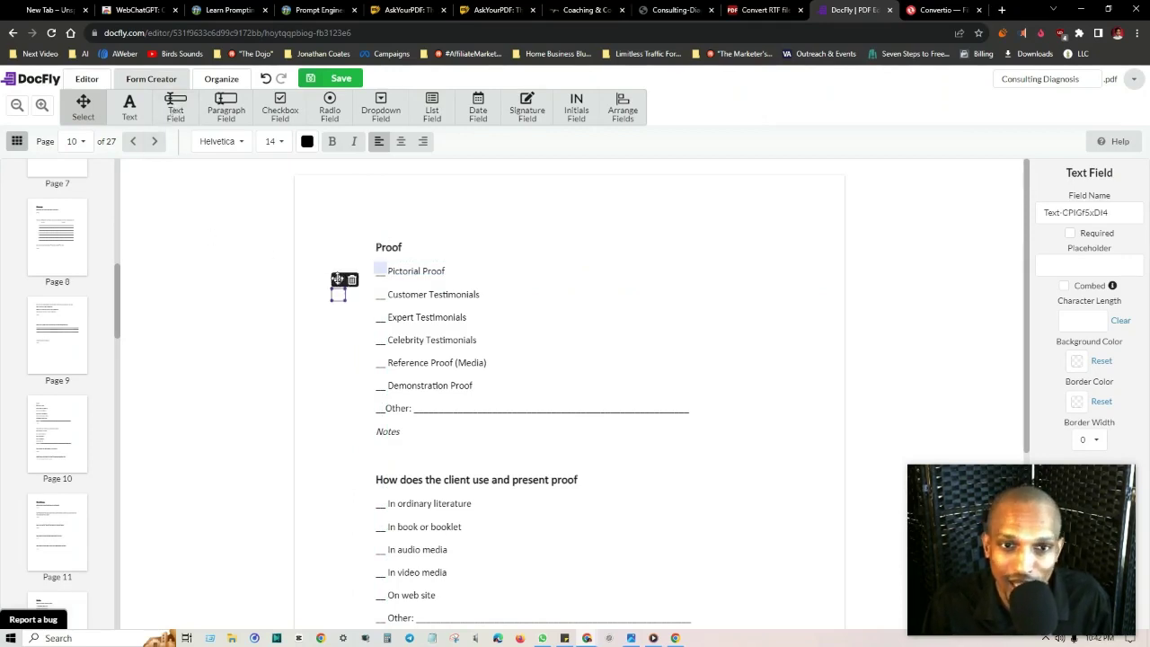
pyautogui.moveTo(338, 279); pyautogui.dragTo(378, 276)
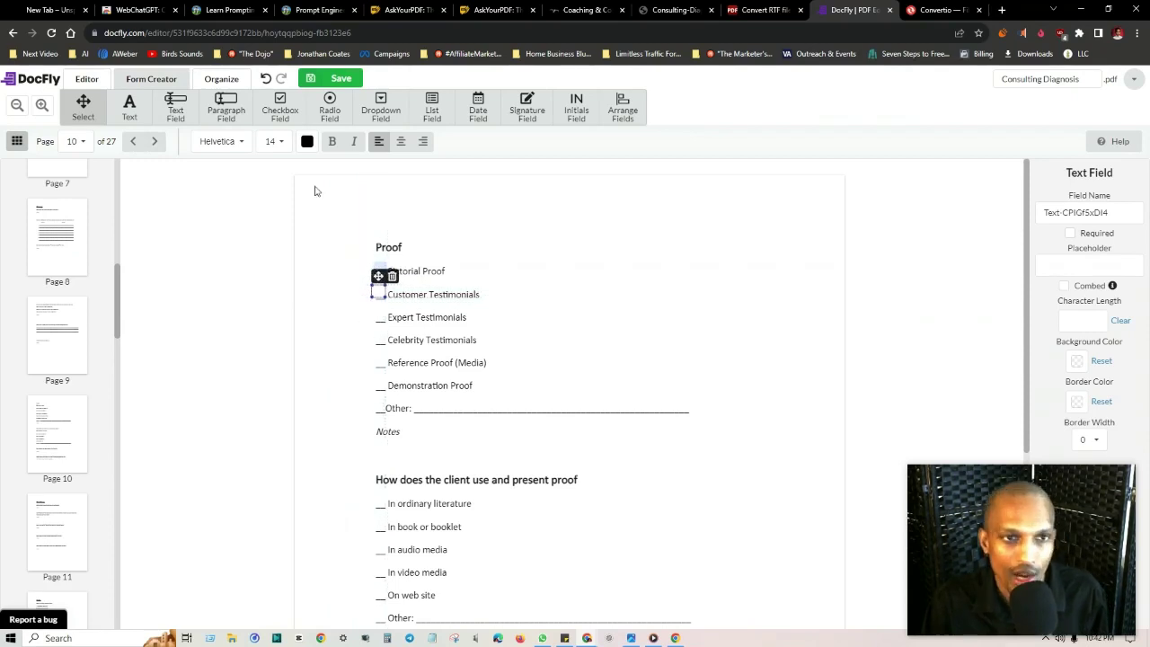
# Scroll the page thumbnails and jump to page 16 of the form
pyautogui.scroll(-3, 151, 373)
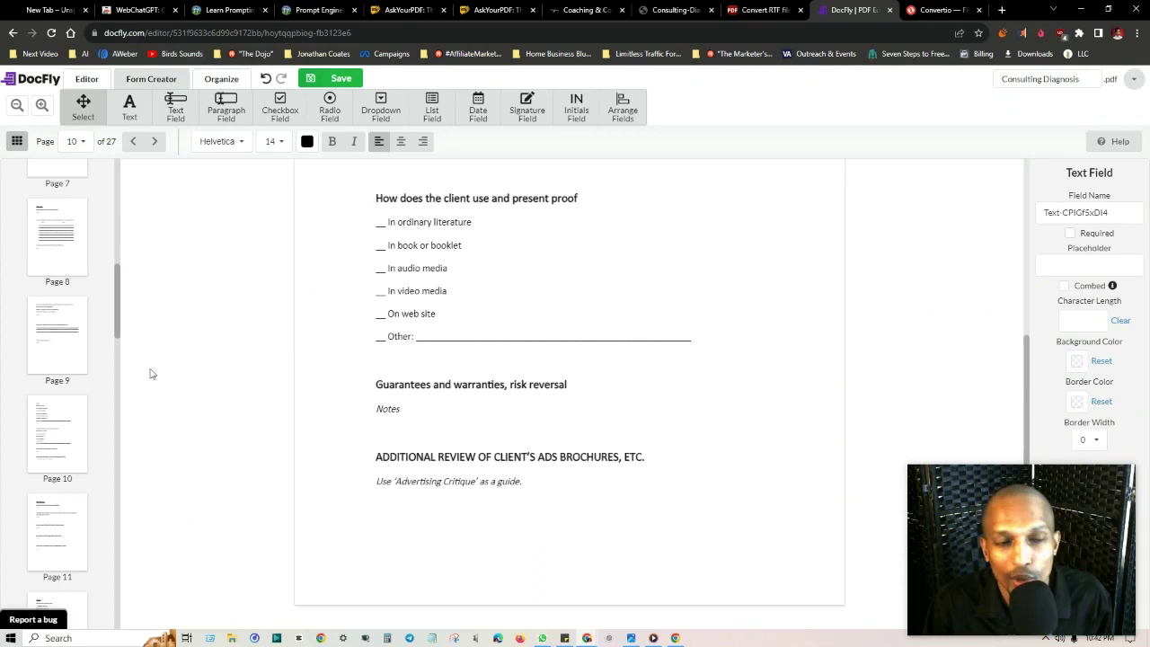
pyautogui.scroll(-5, 75, 419)
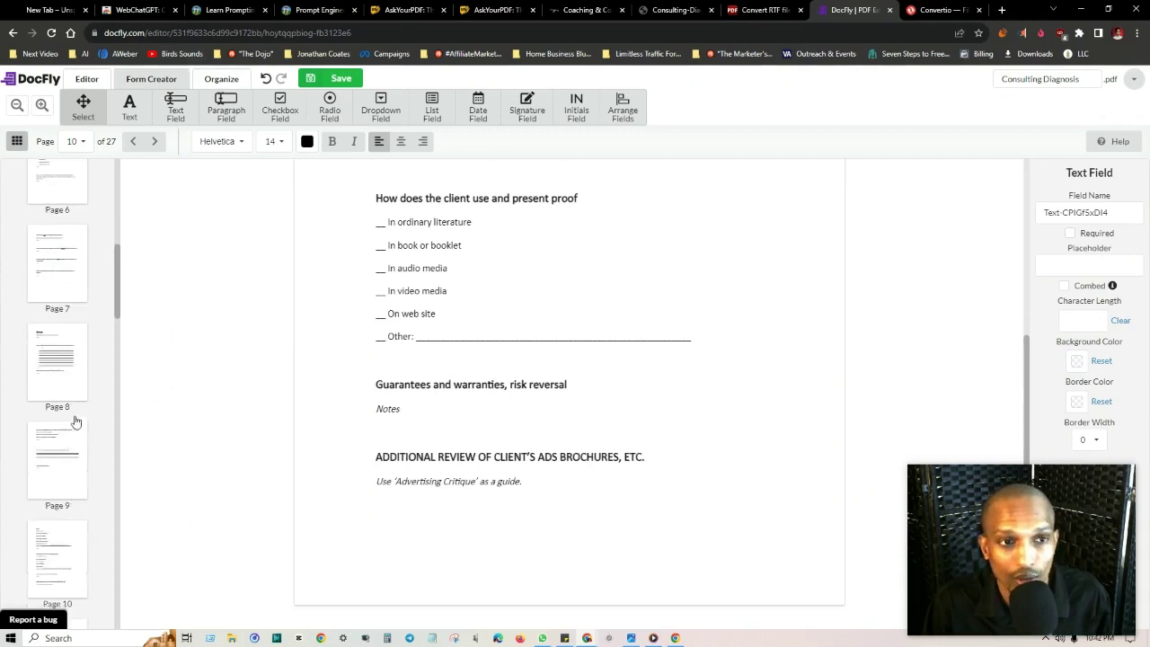
pyautogui.click(75, 419)
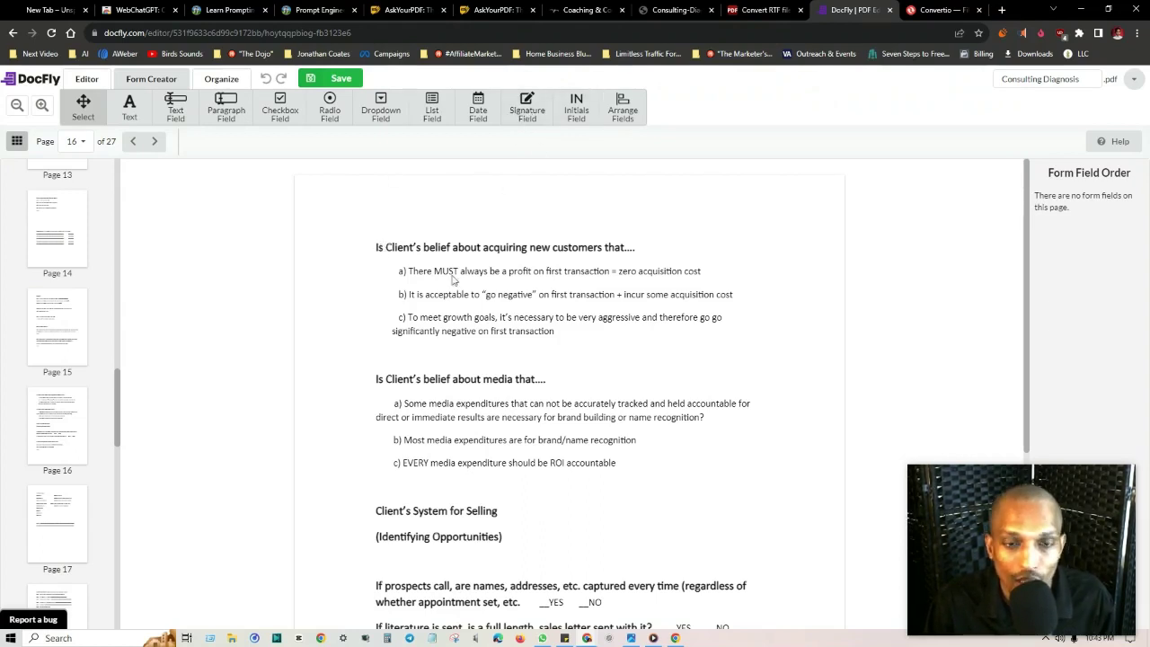
# Place a checkbox field before option a) 'There MUST always be a profit on first transaction'
pyautogui.click(281, 107)
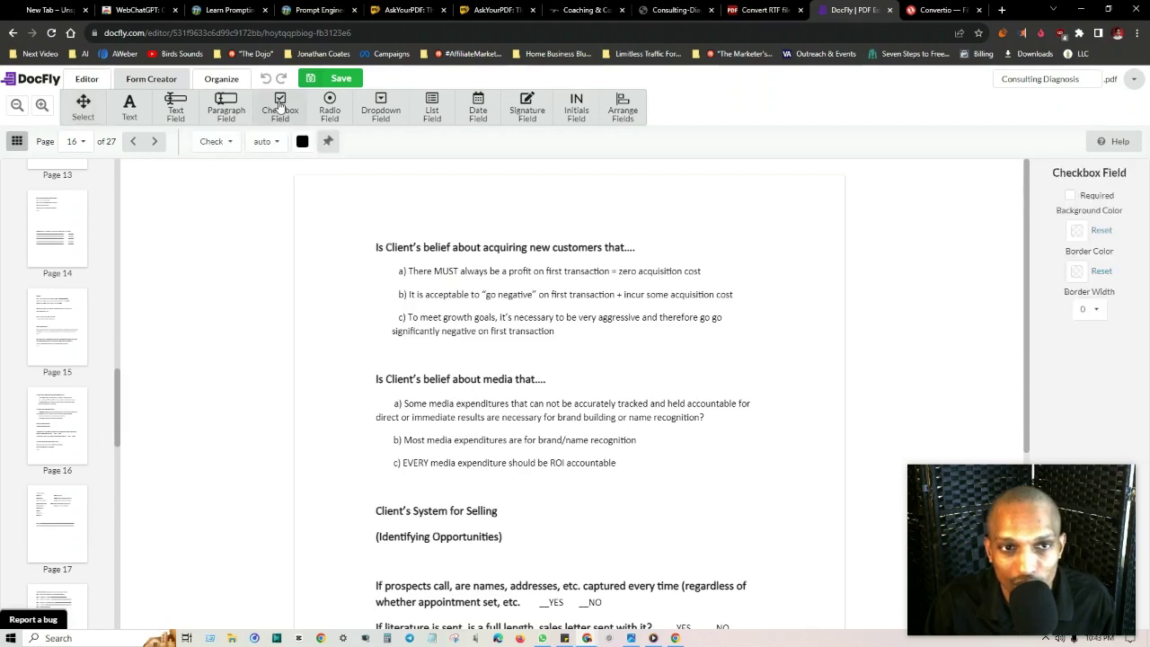
pyautogui.click(390, 263)
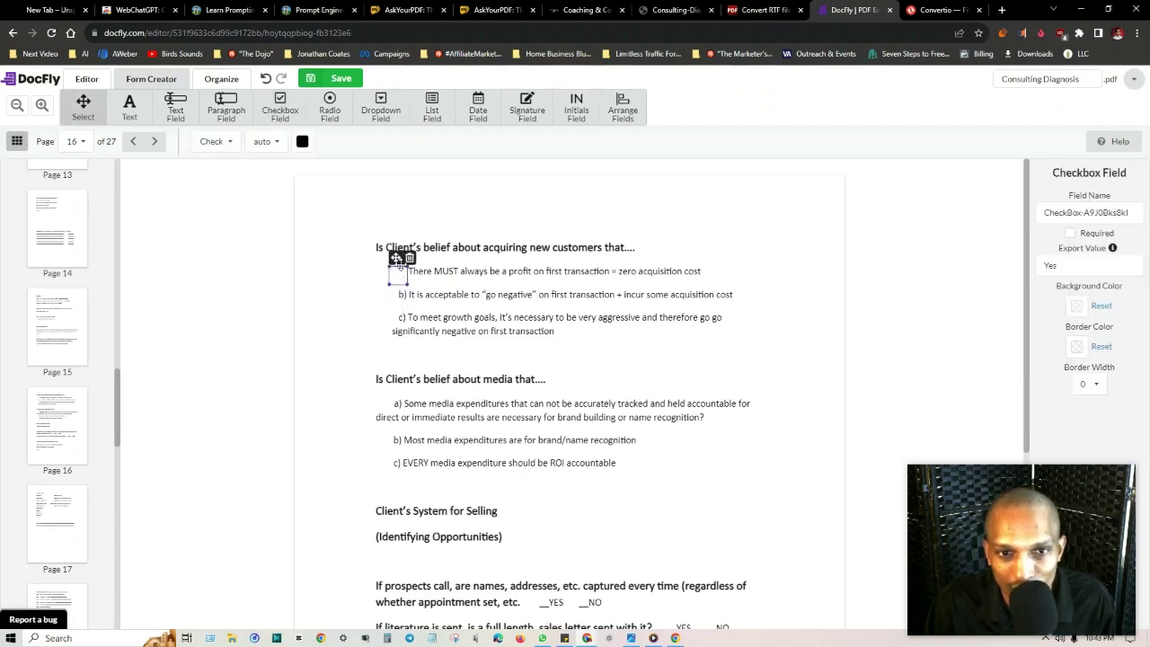
pyautogui.click(492, 273)
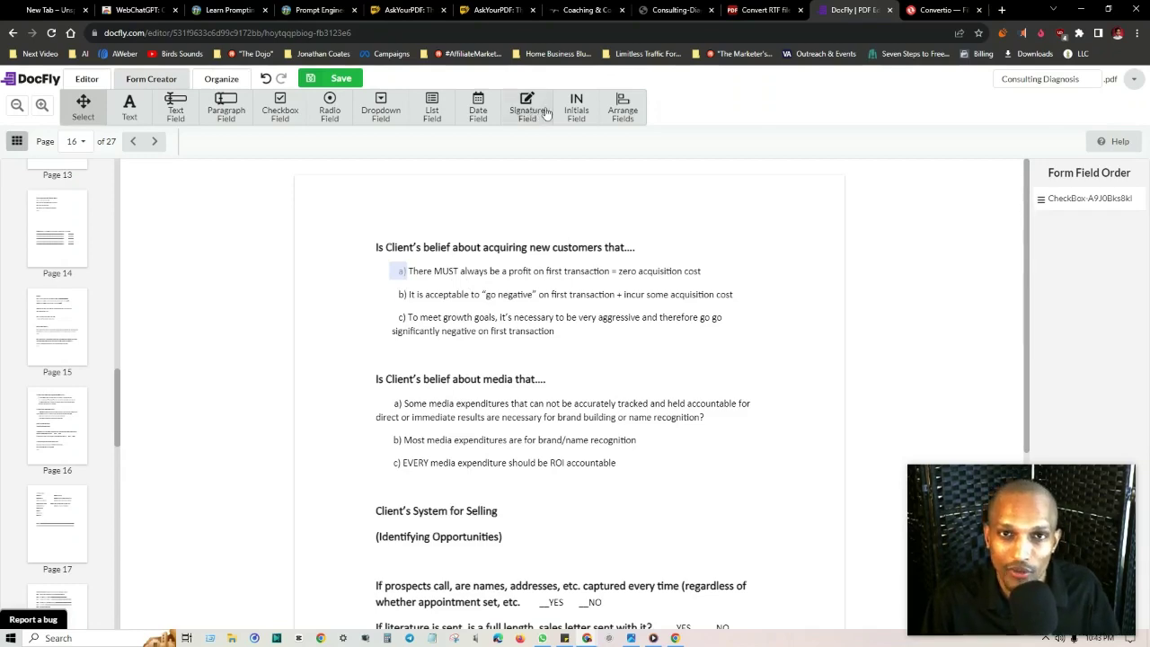
pyautogui.scroll(-3, 654, 387)
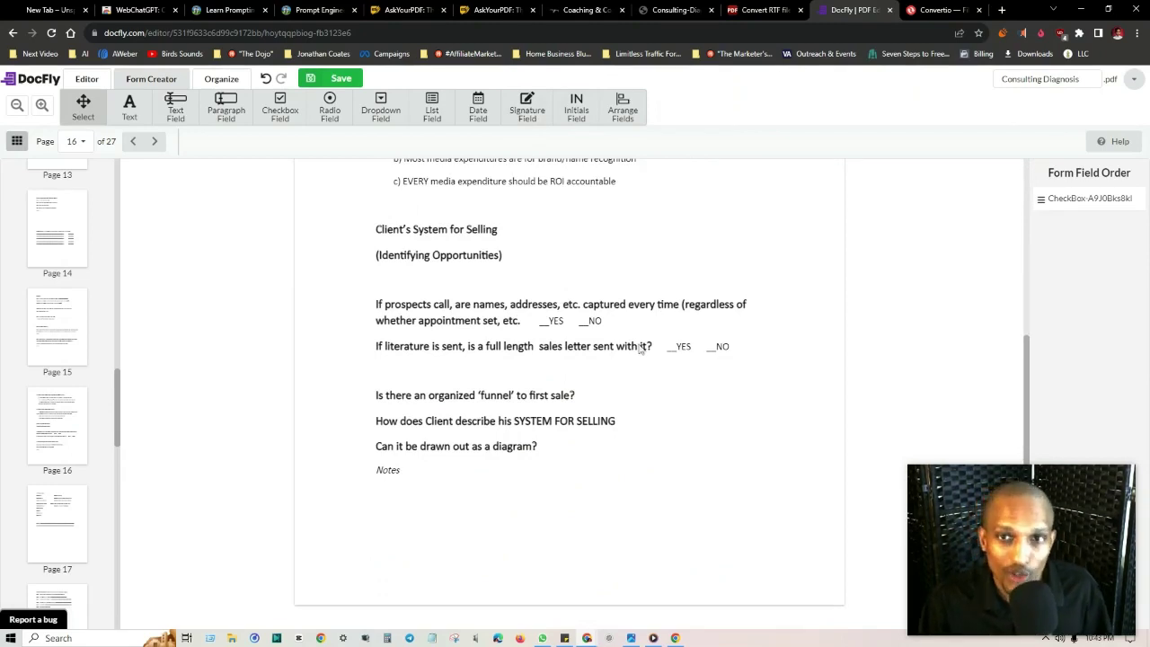
# Review the fillable PDF, then launch Edit with OptimizePress for the Coaching & Consulting page
pyautogui.click(588, 10)
pyautogui.click(535, 77)
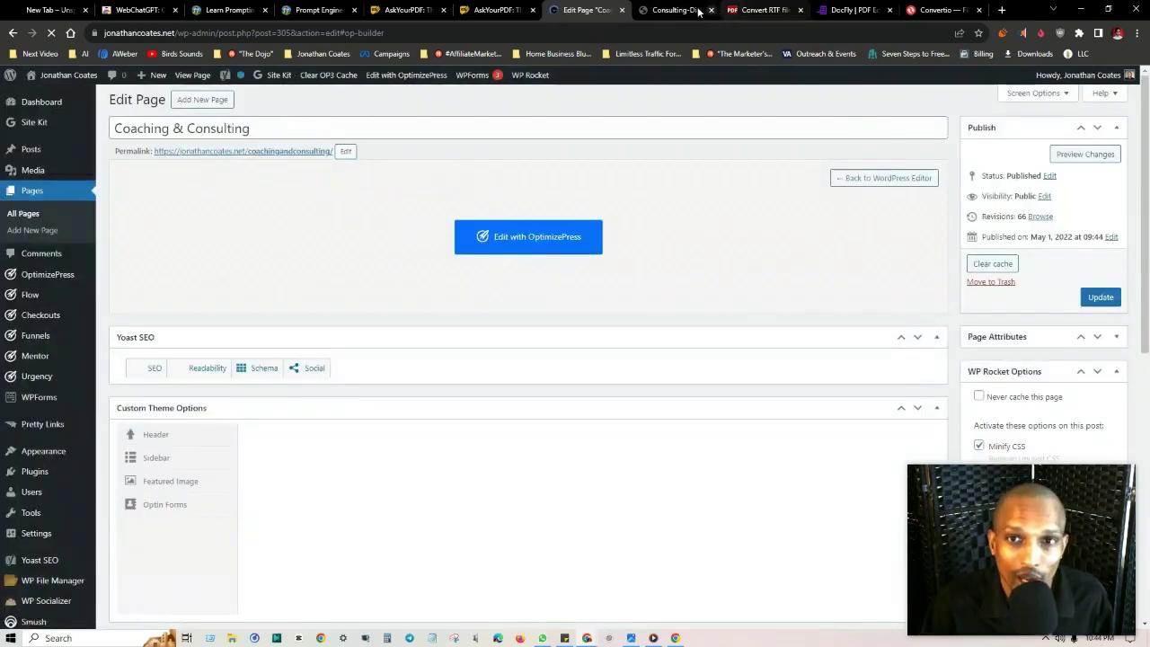
pyautogui.click(669, 9)
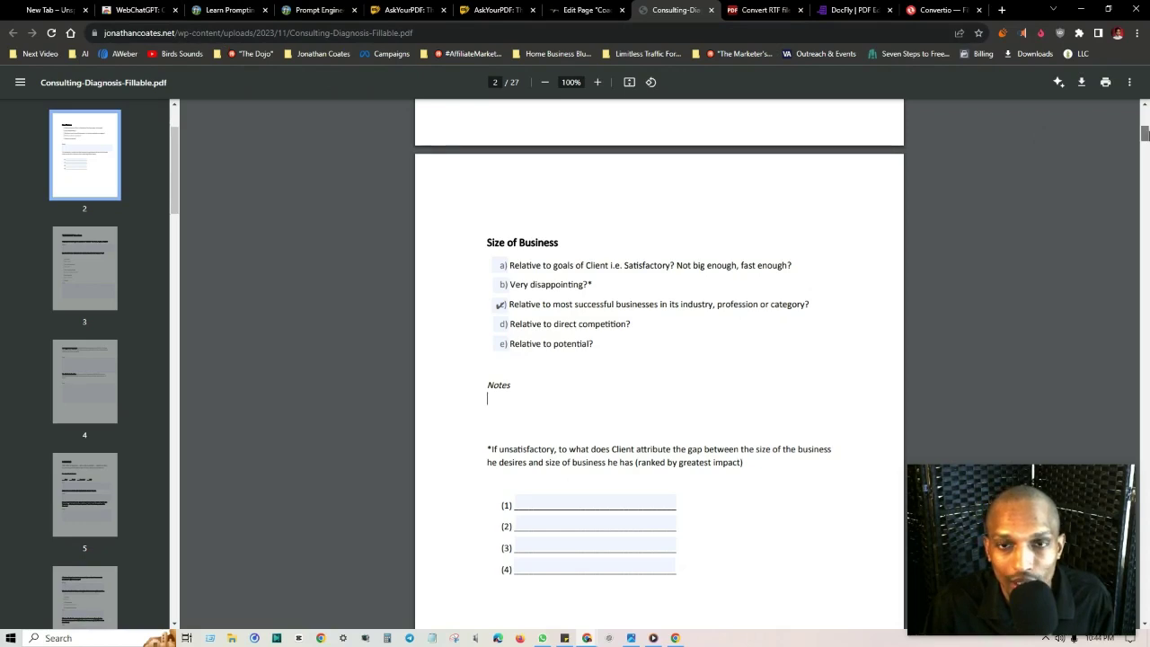
pyautogui.moveTo(1146, 134); pyautogui.dragTo(1143, 38)
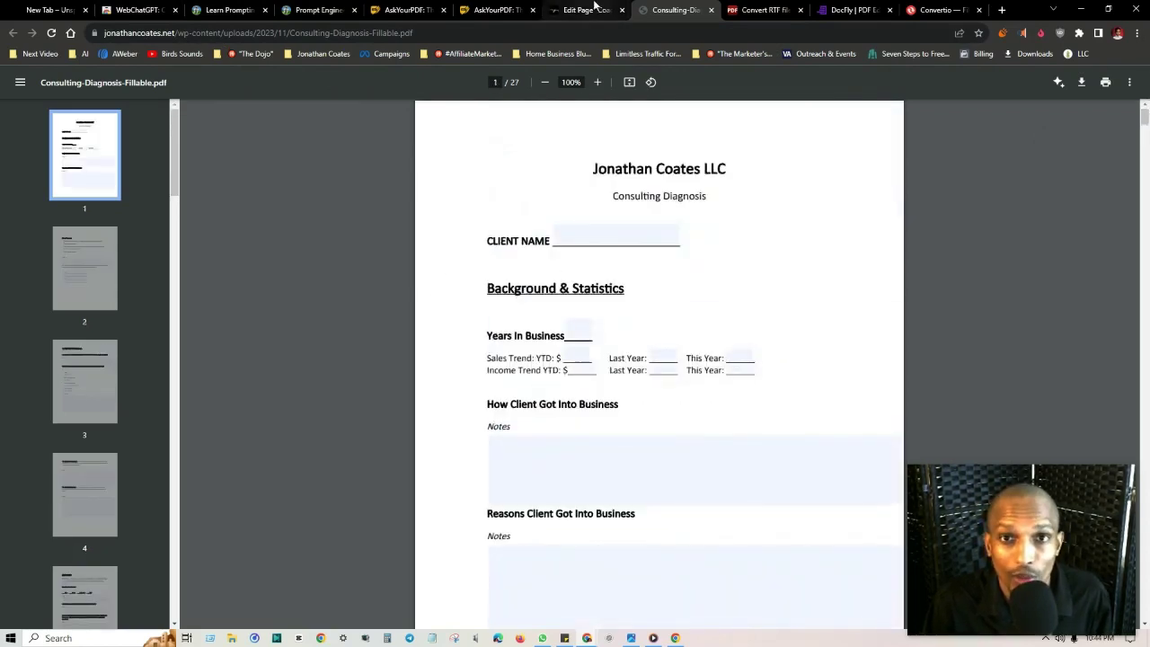
pyautogui.click(586, 10)
pyautogui.click(484, 236)
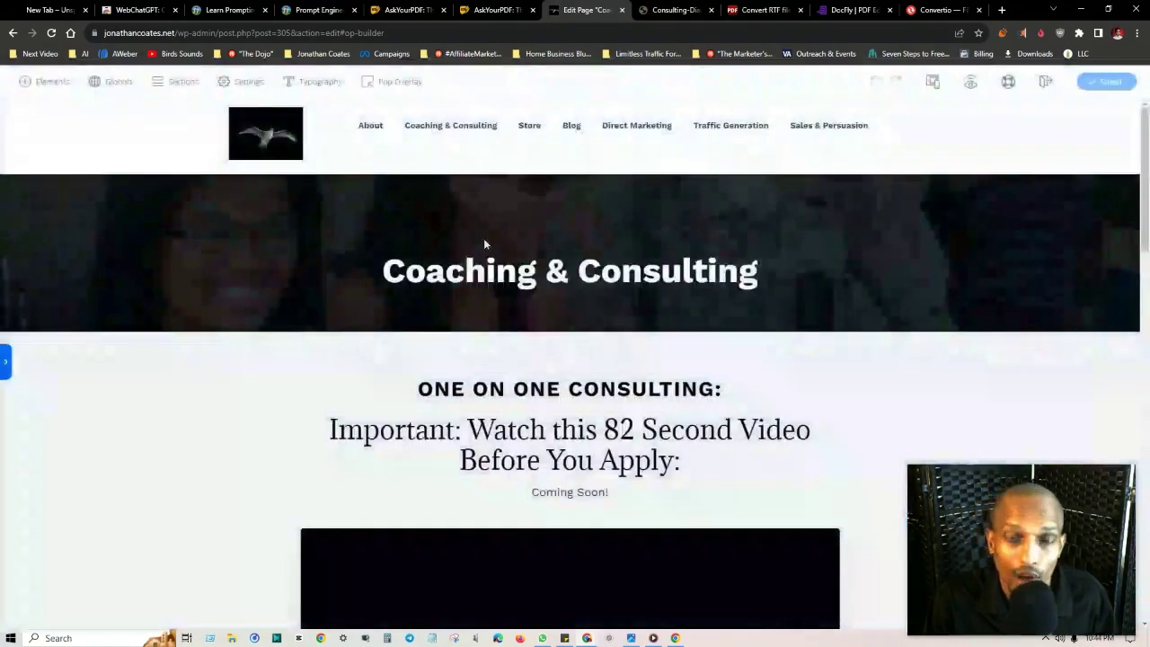
# Select the Apply for Consulting button and keep its link action as Link To Media File
pyautogui.moveTo(1147, 157); pyautogui.dragTo(1146, 318)
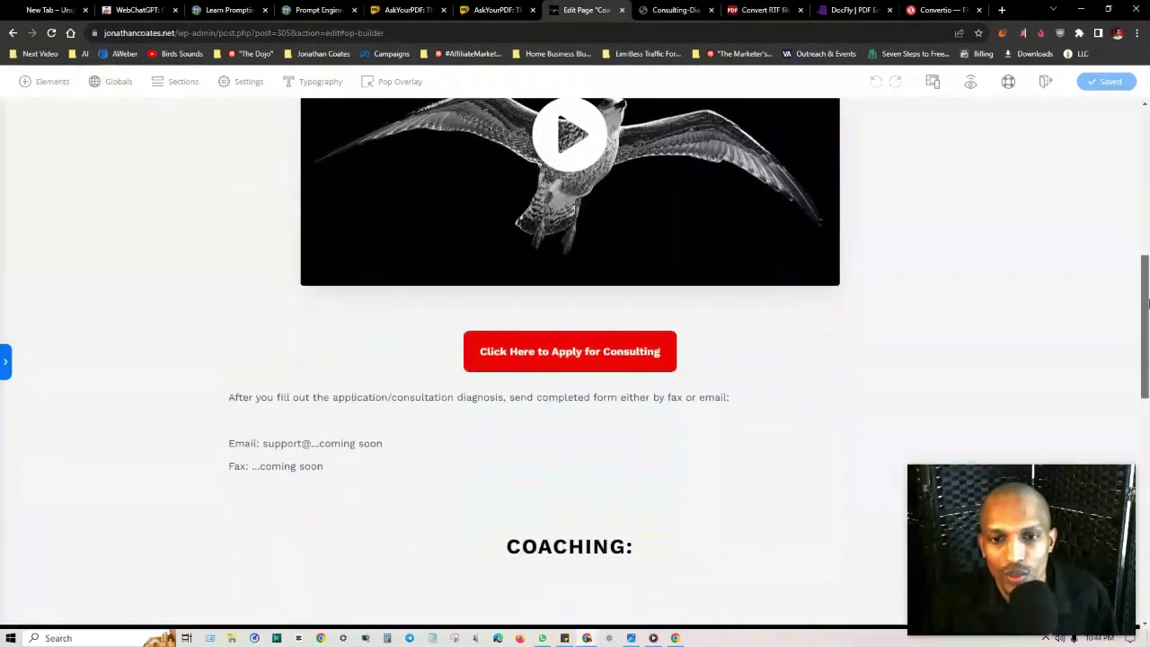
pyautogui.click(597, 350)
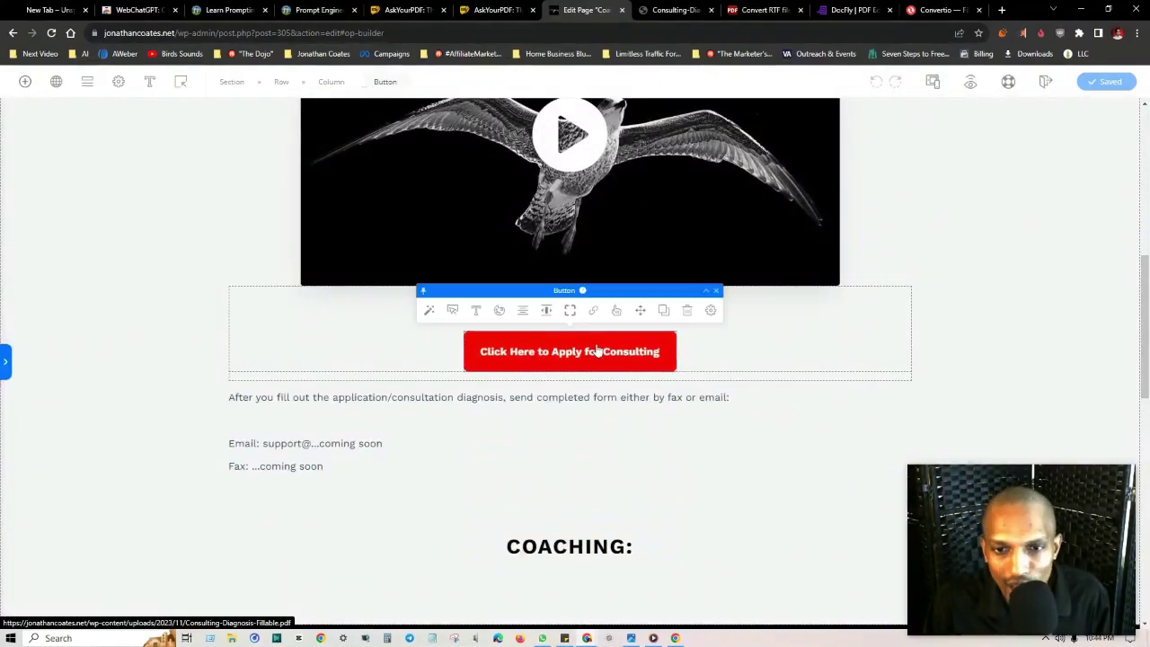
pyautogui.click(595, 311)
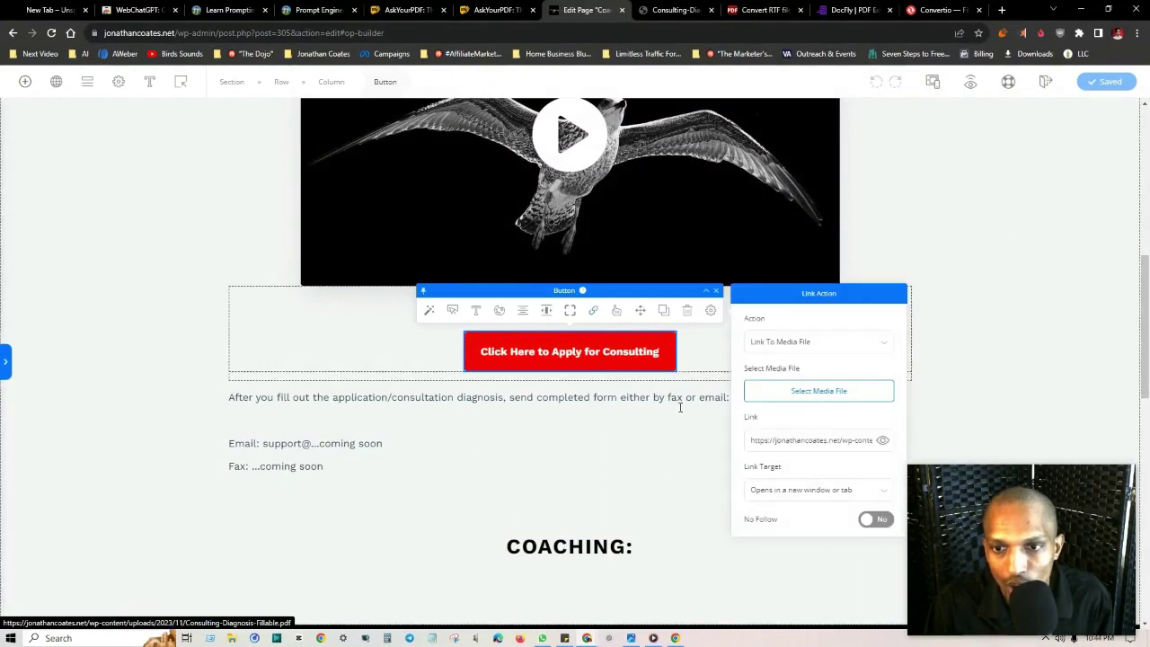
pyautogui.click(834, 346)
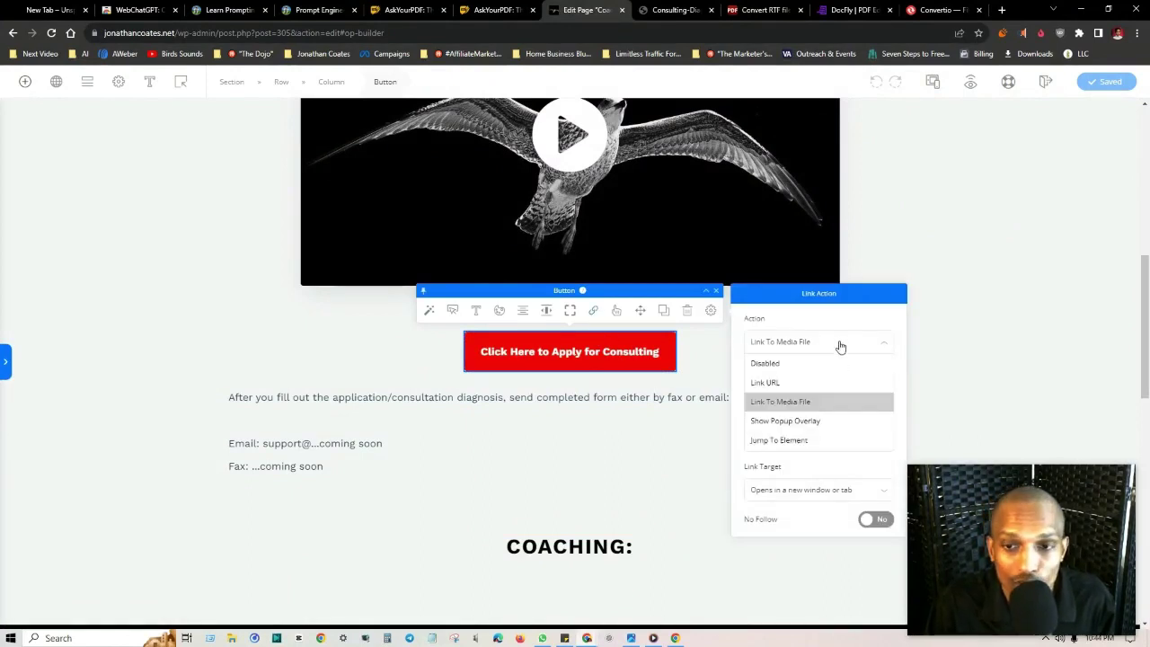
pyautogui.click(798, 408)
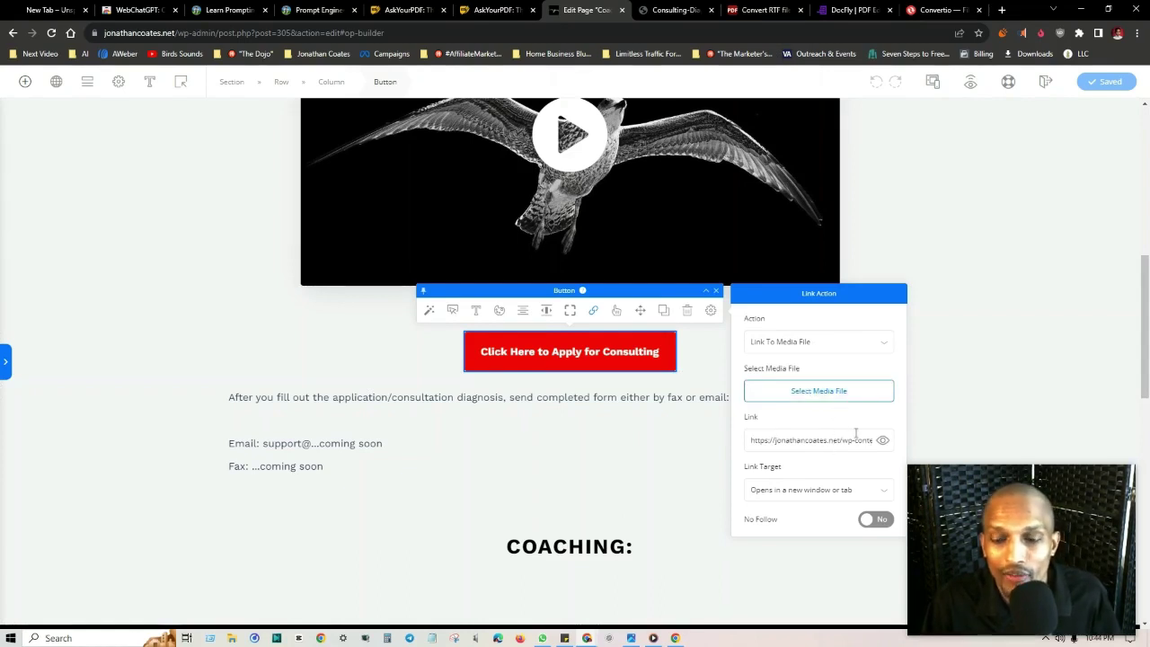
# Check the form in DocFly, close the link settings, and preview the Coaching & Consulting page
pyautogui.click(854, 10)
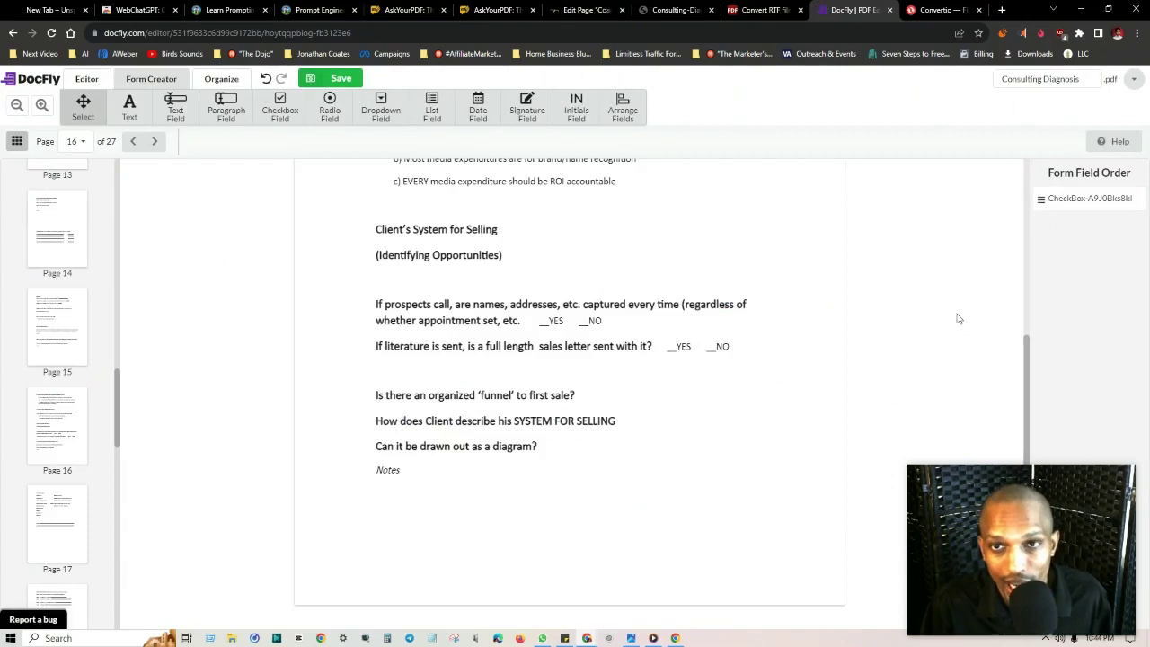
pyautogui.click(586, 10)
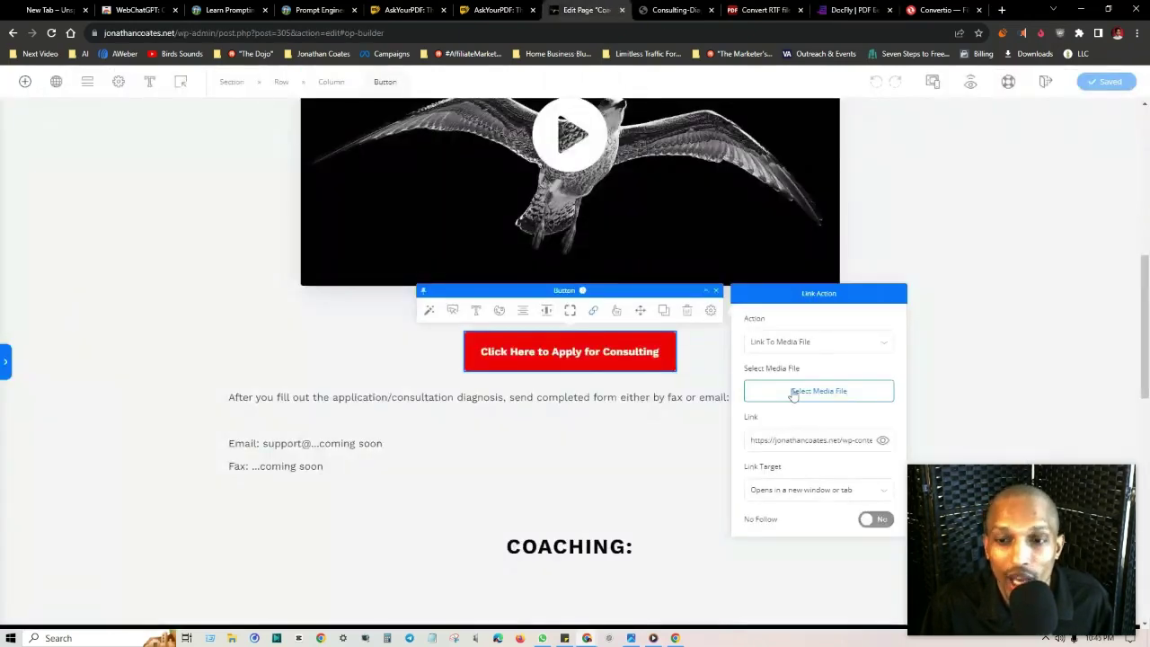
pyautogui.click(626, 342)
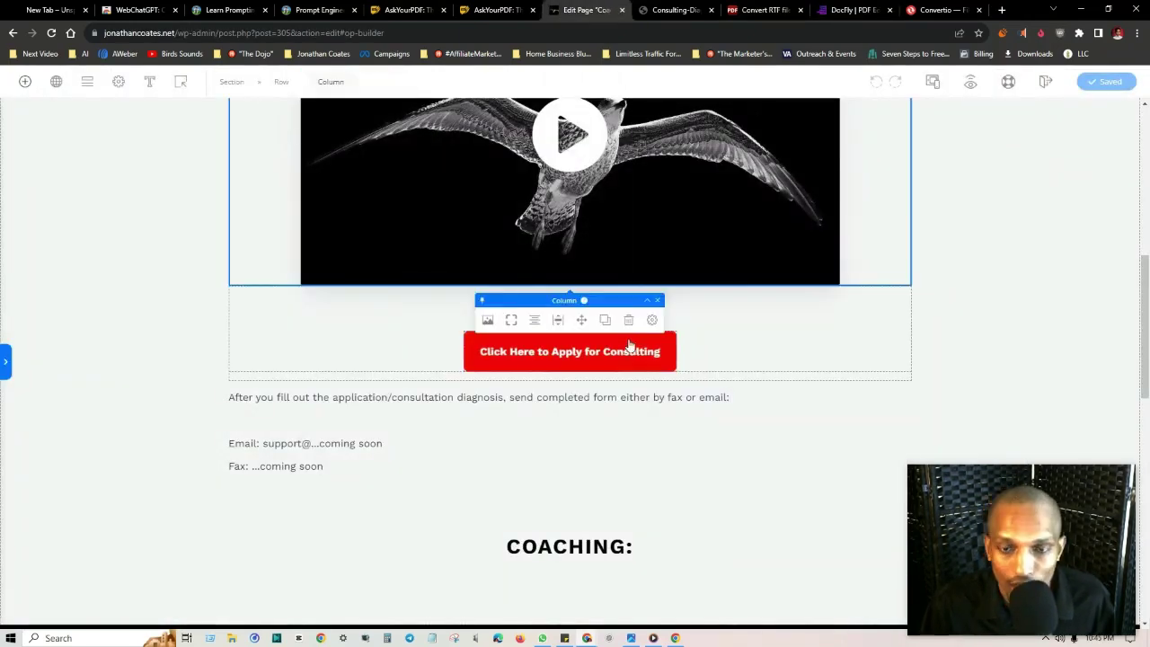
pyautogui.click(972, 84)
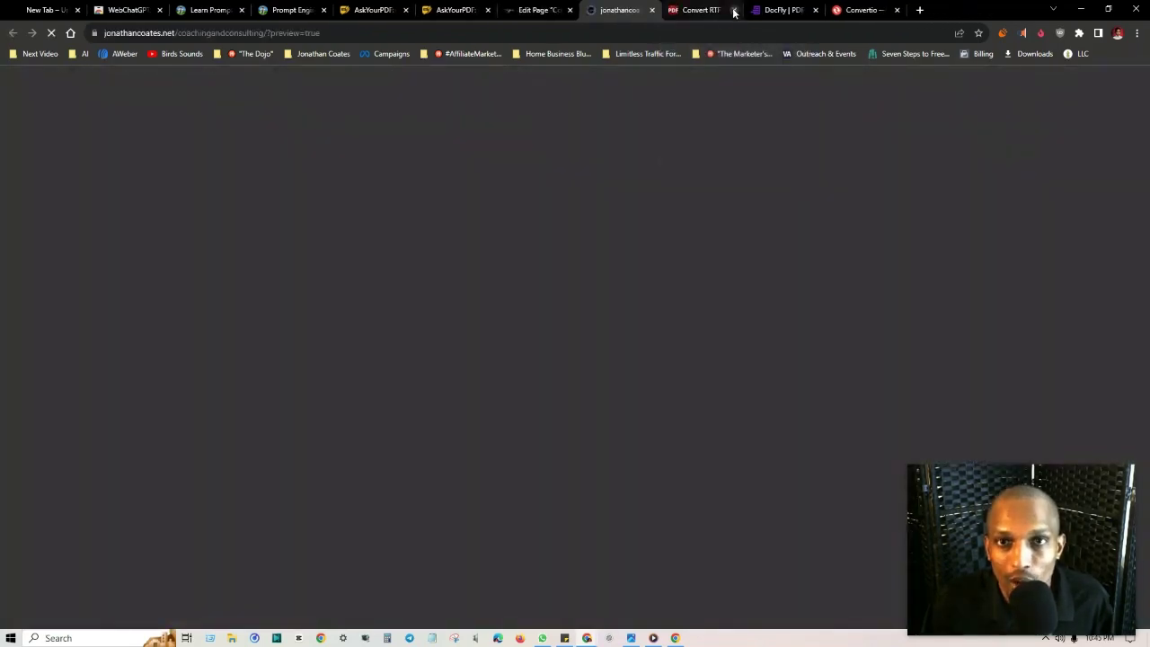
# Follow the page's Click Here to Apply for Consulting button to open the PDF form
pyautogui.scroll(-3, 644, 126)
pyautogui.scroll(-1, 629, 198)
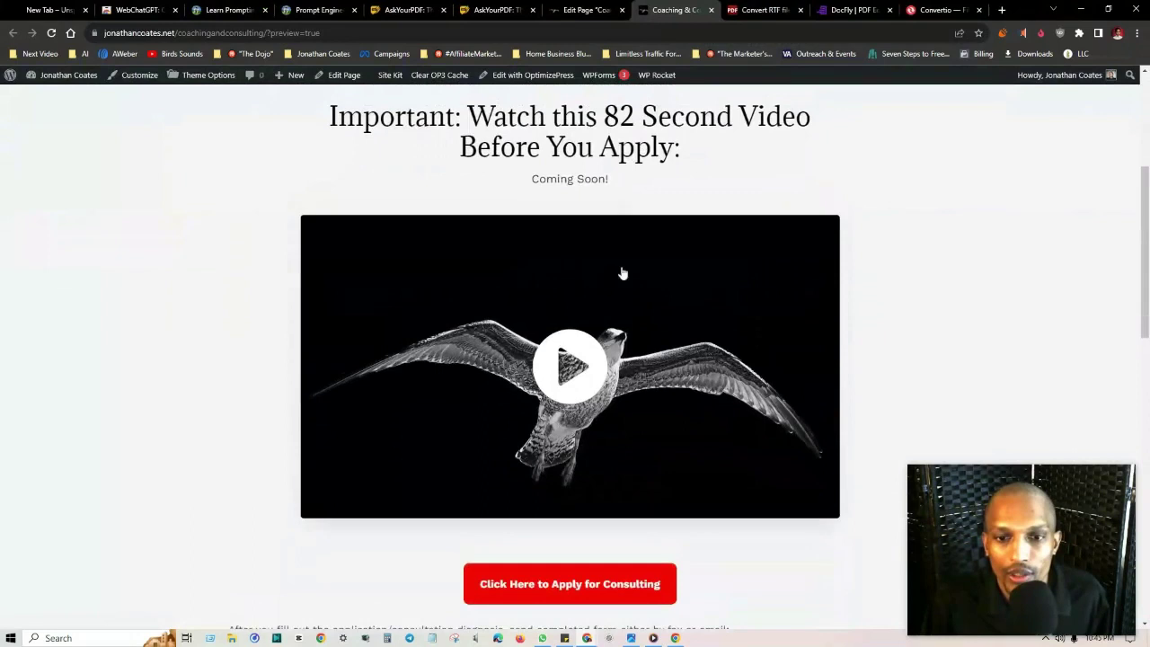
pyautogui.click(615, 579)
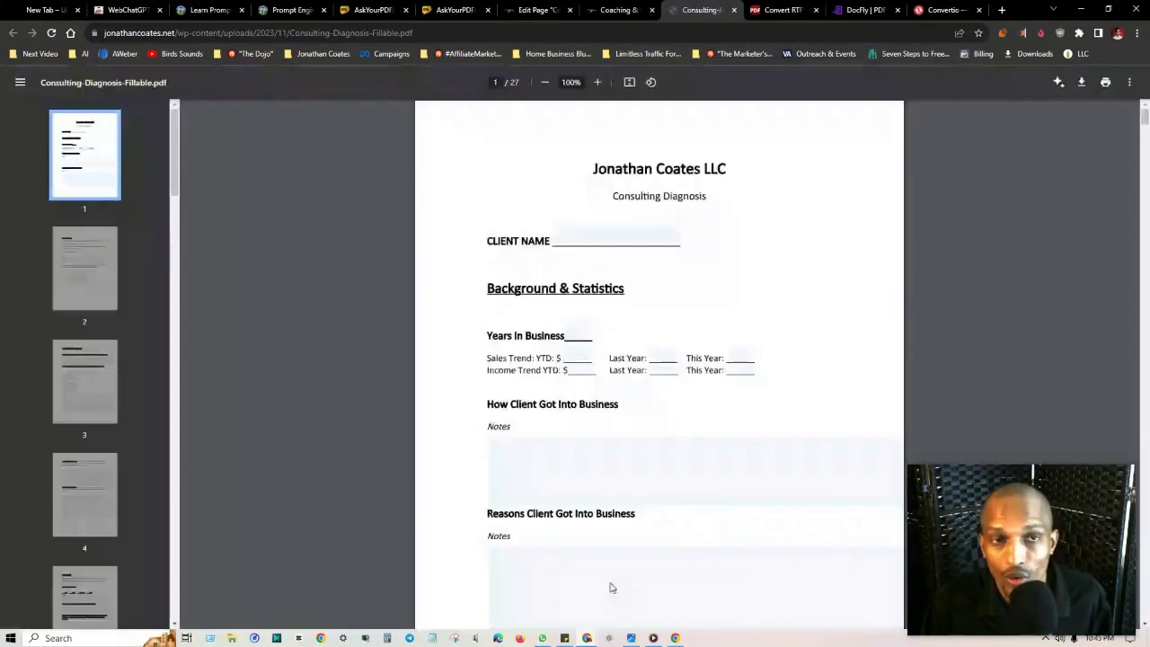
# Confirm the form's Notes fields accept input, then switch to the AskYourPDF tab
pyautogui.scroll(-3, 494, 327)
pyautogui.scroll(-3, 493, 326)
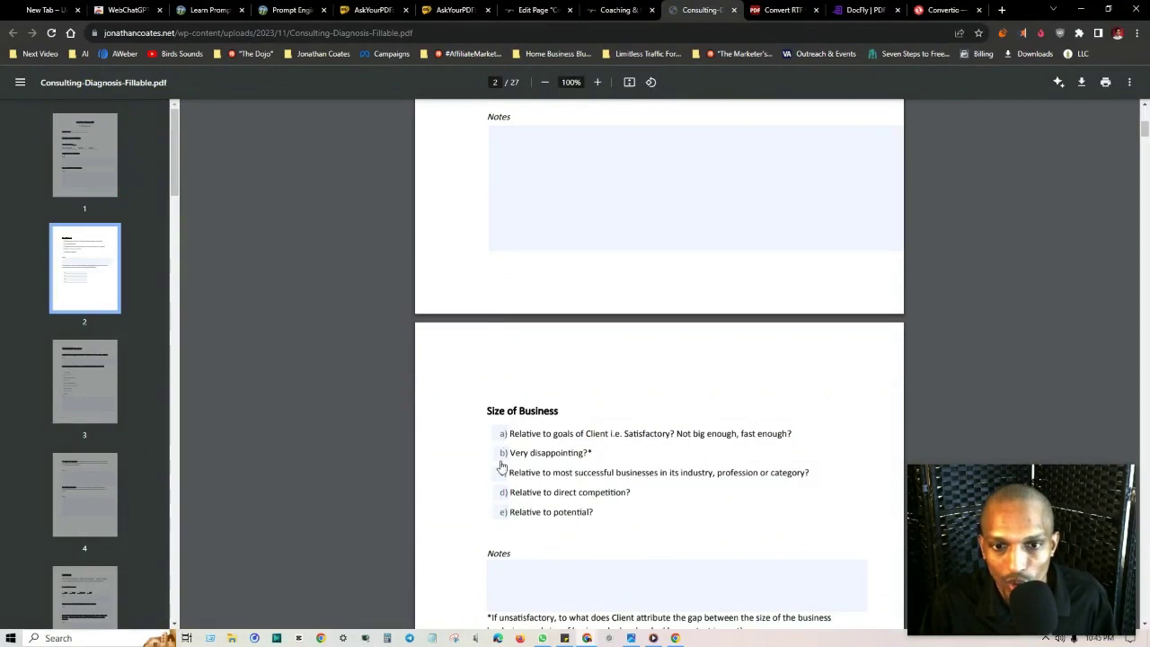
pyautogui.scroll(4, 516, 520)
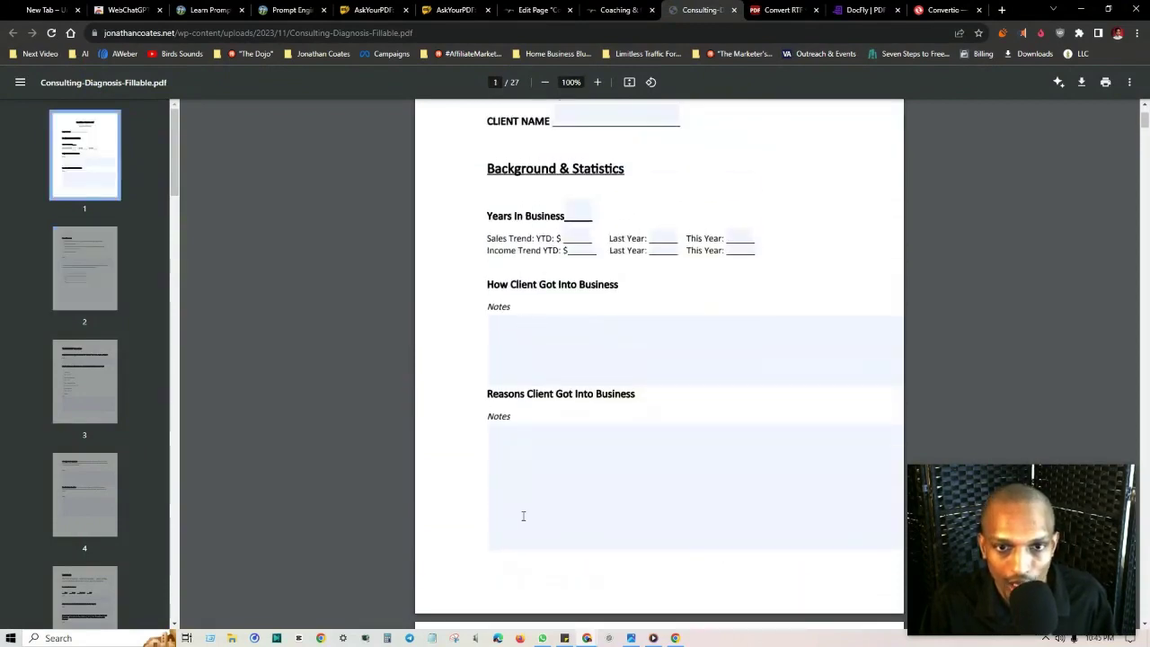
pyautogui.click(523, 516)
pyautogui.click(542, 362)
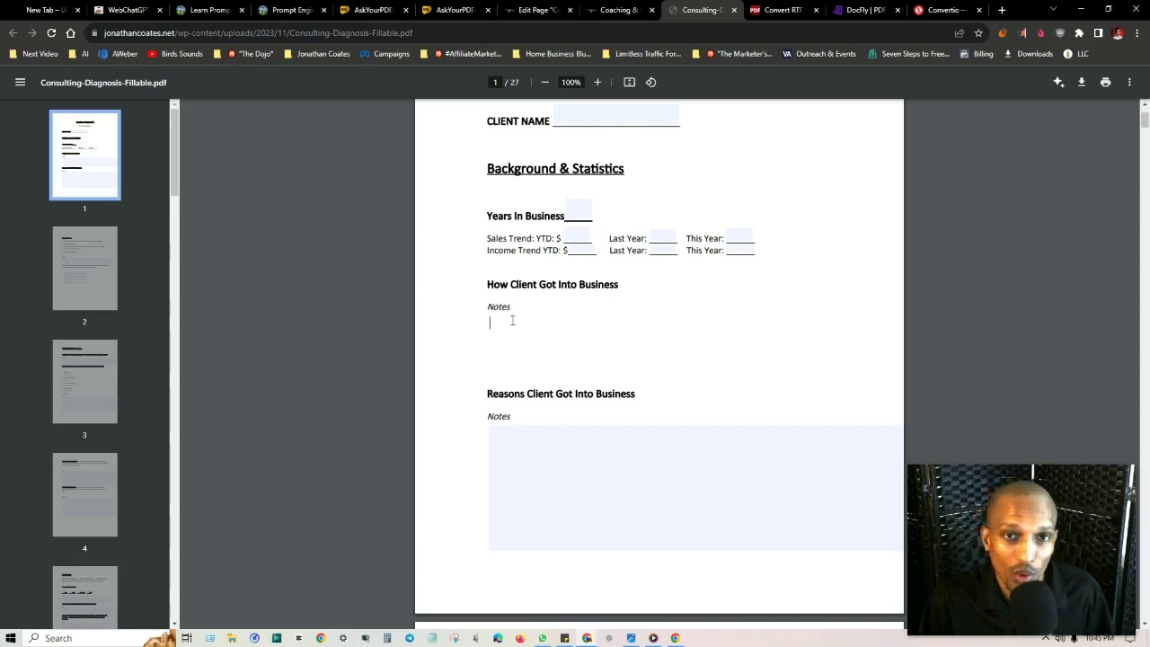
pyautogui.click(453, 10)
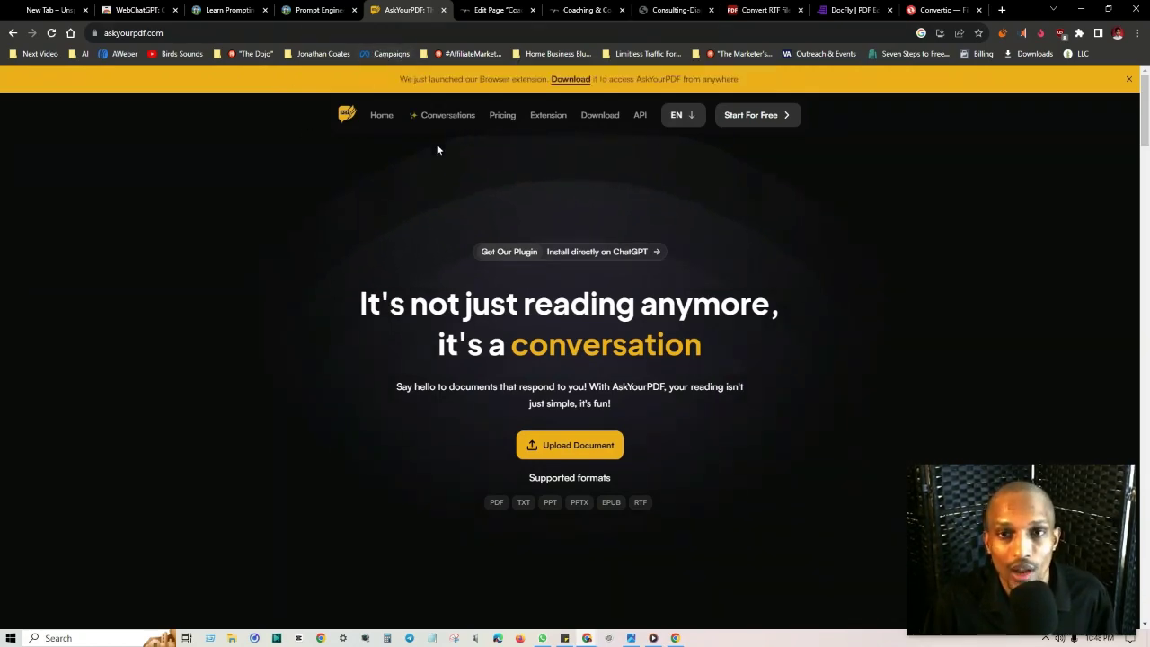
# Review the Online2PDF and Convertio converters, then return to page 16 of the DocFly form
pyautogui.click(650, 13)
pyautogui.click(586, 9)
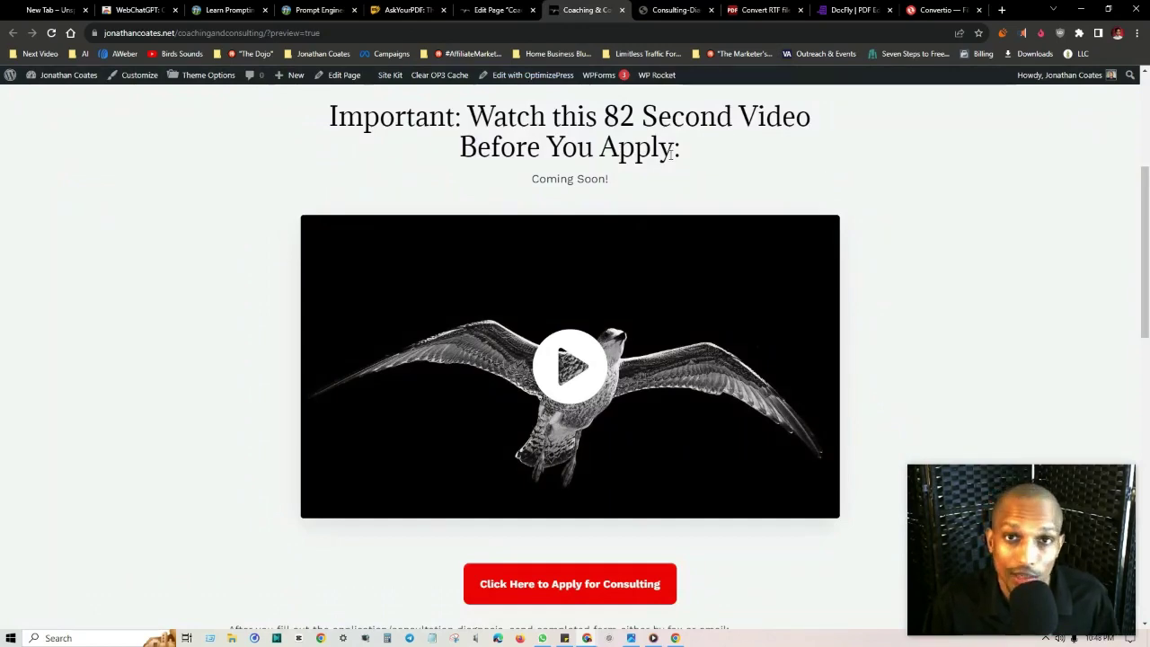
pyautogui.click(762, 10)
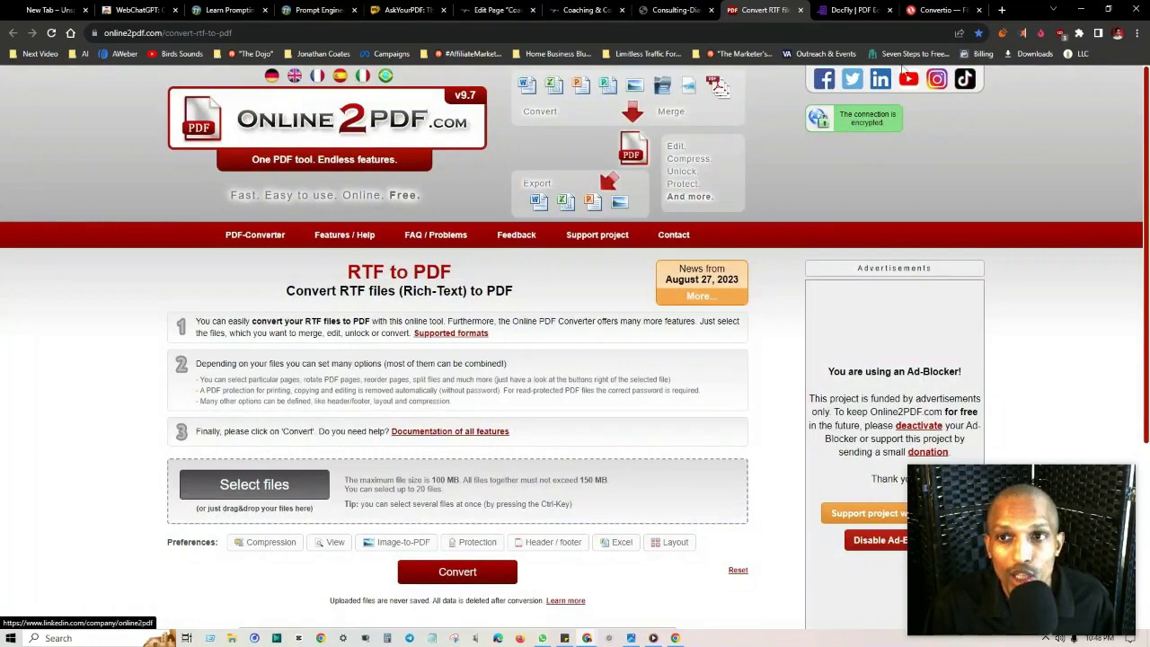
pyautogui.click(940, 10)
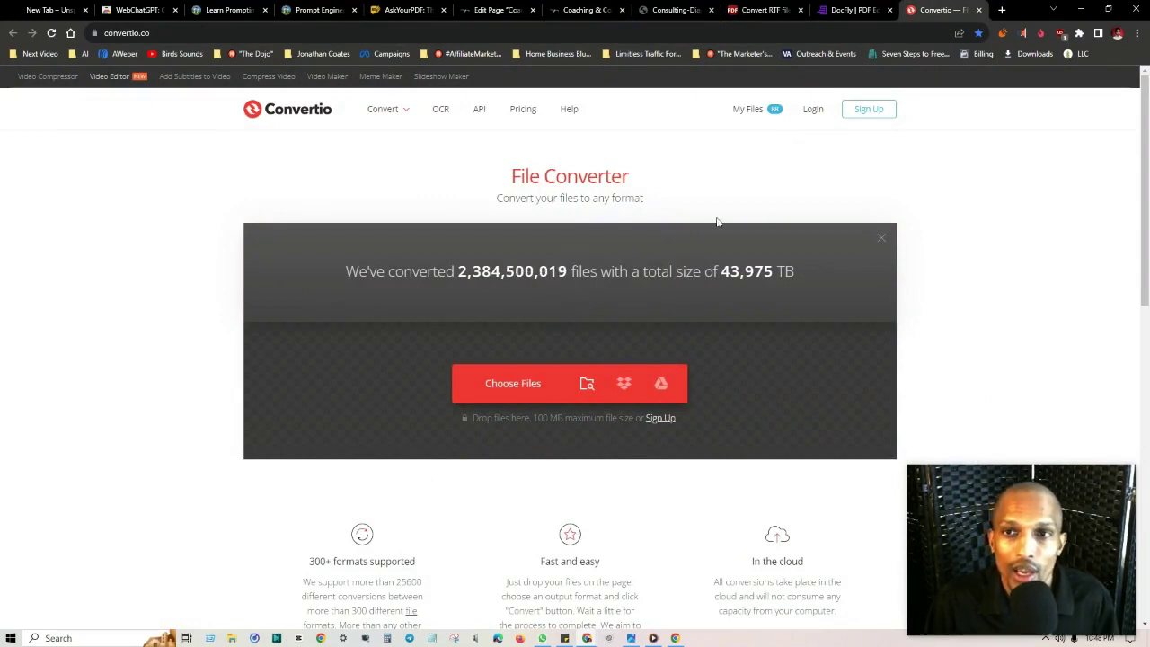
pyautogui.click(831, 10)
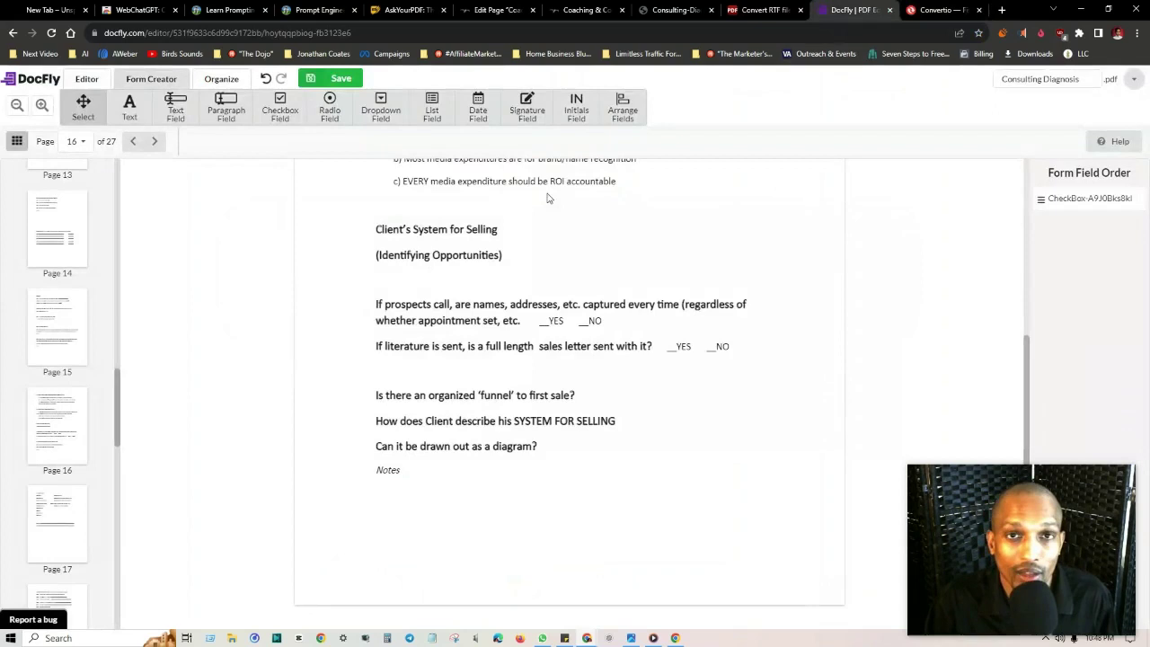
pyautogui.scroll(3, 608, 277)
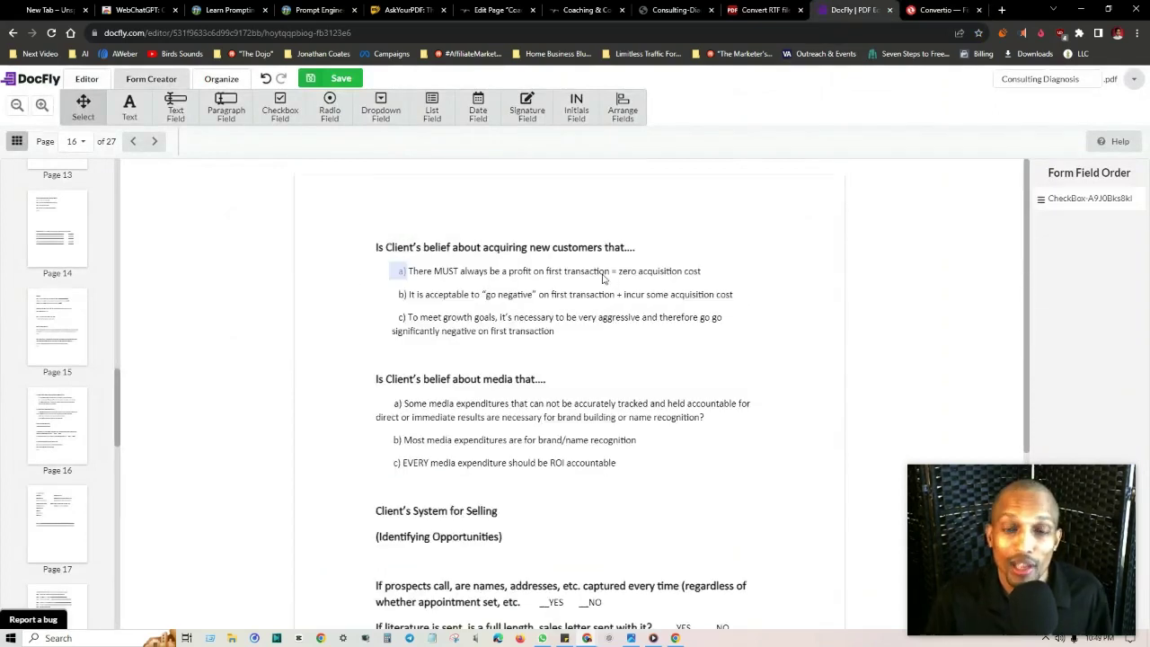